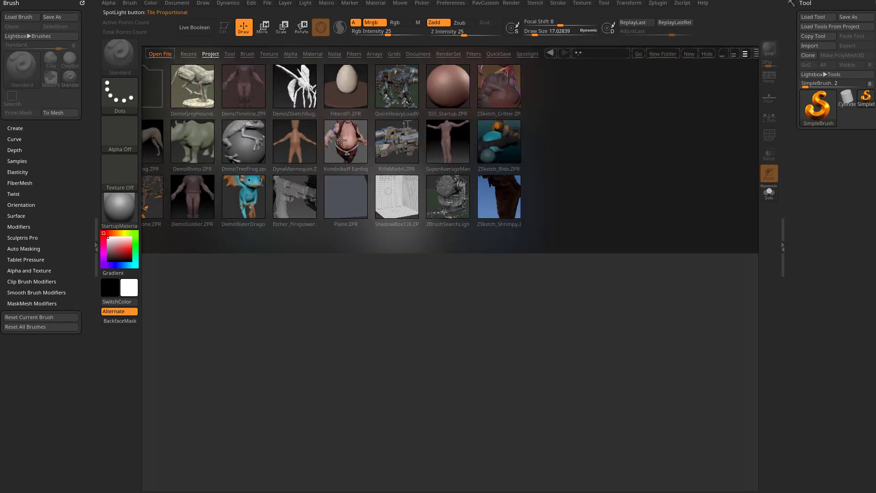
- Open the Kotelnikoff Earthquake demo project
left_click(348, 146)
double_click(349, 137)
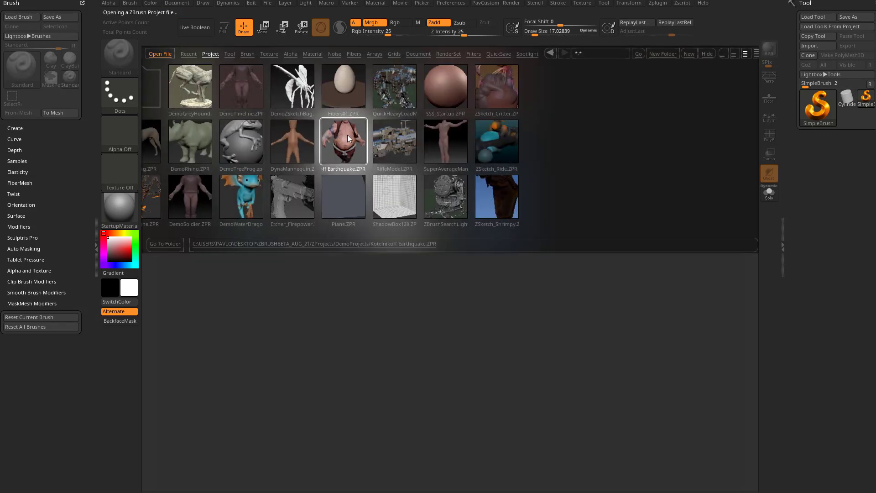
left_click(433, 231)
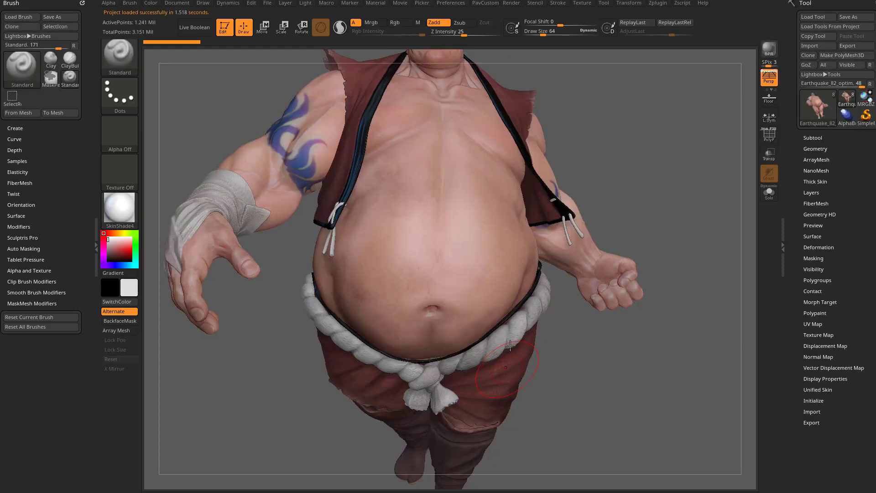
- Display the polygroup wireframe, select the Earthquake_82_optim body subtool and isolate it from the clothing
key("[")
mouse_move(654, 176)
left_mouse_down("alt")
mouse_move(652, 196)
mouse_move(667, 177)
mouse_move(671, 194)
mouse_move(719, 166)
left_mouse_up("alt")
key("[")
key("shift+f")
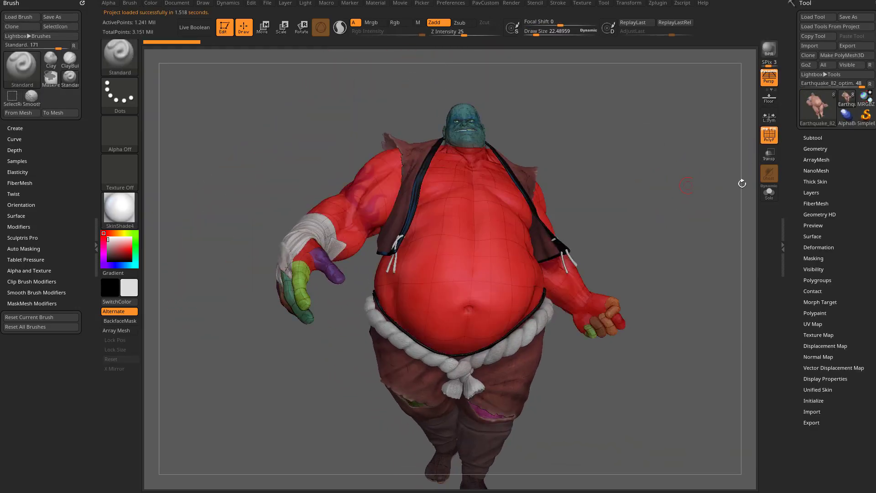
left_click(466, 168, "alt")
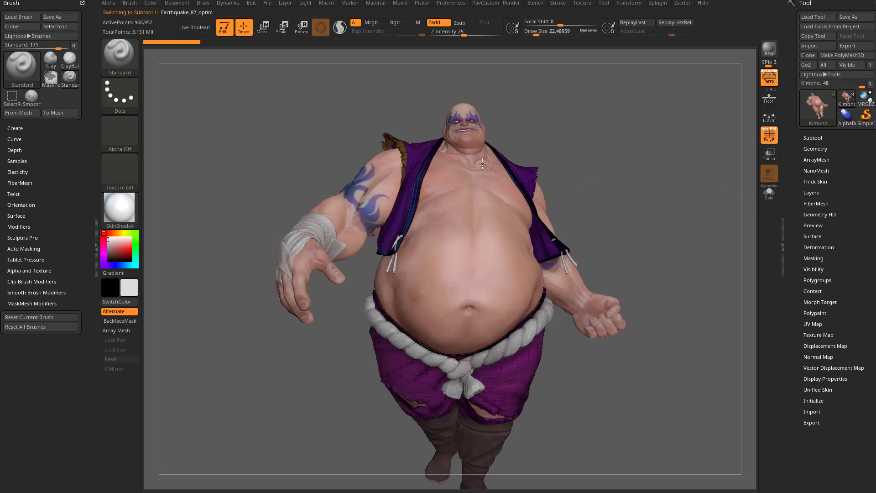
left_click_drag(538, 100, 475, 124)
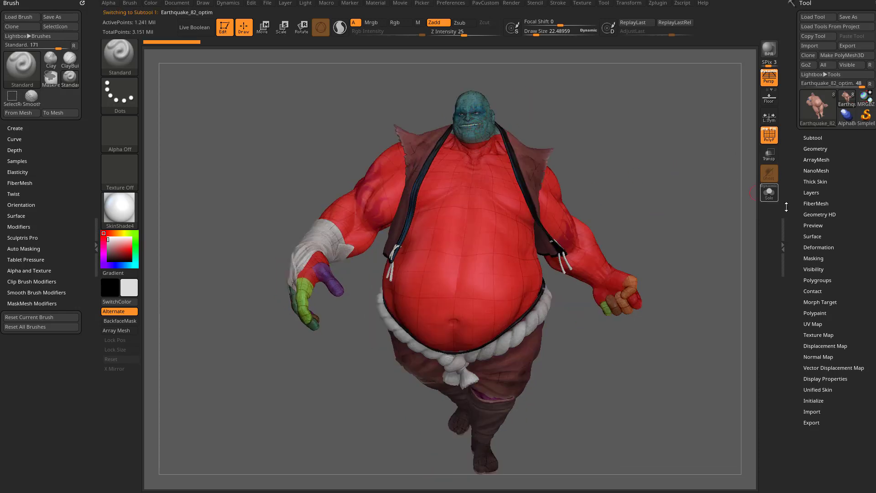
left_click(769, 192)
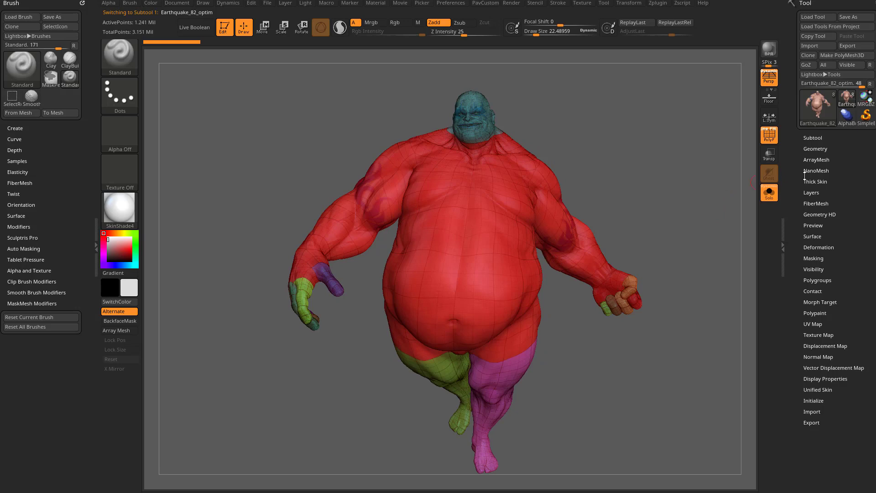
- Lower the body to subdivision level 1 and examine the topology of its base mesh
left_click(815, 148)
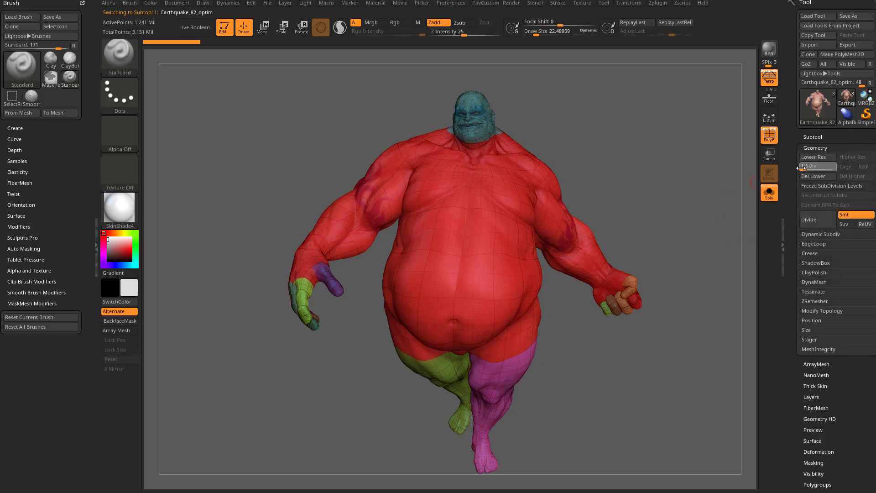
left_click(802, 168)
left_click_drag(704, 201, 541, 310)
left_click_drag(598, 155, 391, 183)
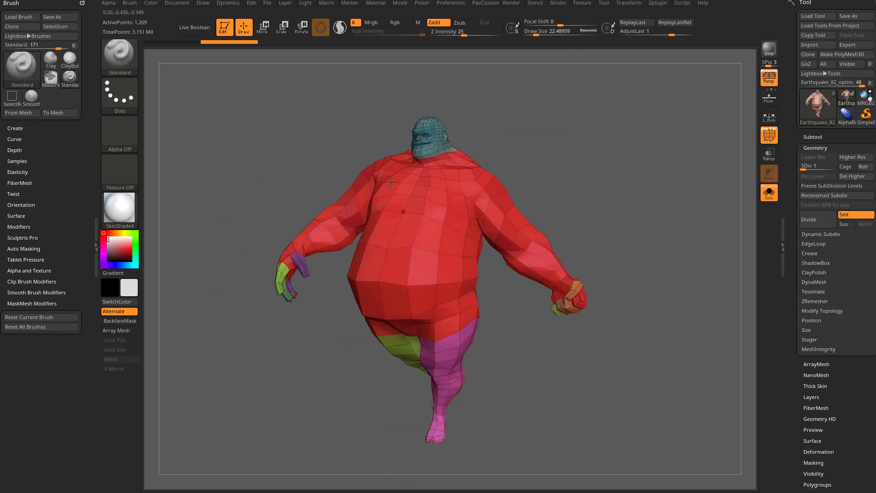
left_click_drag(559, 178, 583, 188)
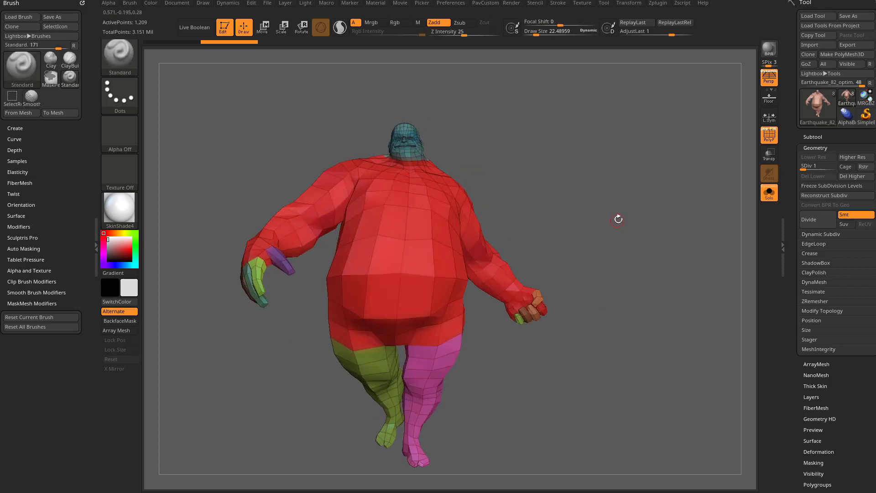
- Return the body to its highest subdivision level and restore the normal view of all subtools without the wireframe
key("d")
key("d")
key("d")
key("d")
key("d")
left_click(769, 135)
left_click_drag(668, 202, 696, 199, "alt")
left_click(769, 193)
key("s")
mouse_move(631, 168)
left_mouse_down()
mouse_move(662, 182)
mouse_move(666, 204)
left_mouse_up()
- Expand the body's Polypaint and Masking settings to reach the posable symmetry options
scroll(813, 201, "down", 5)
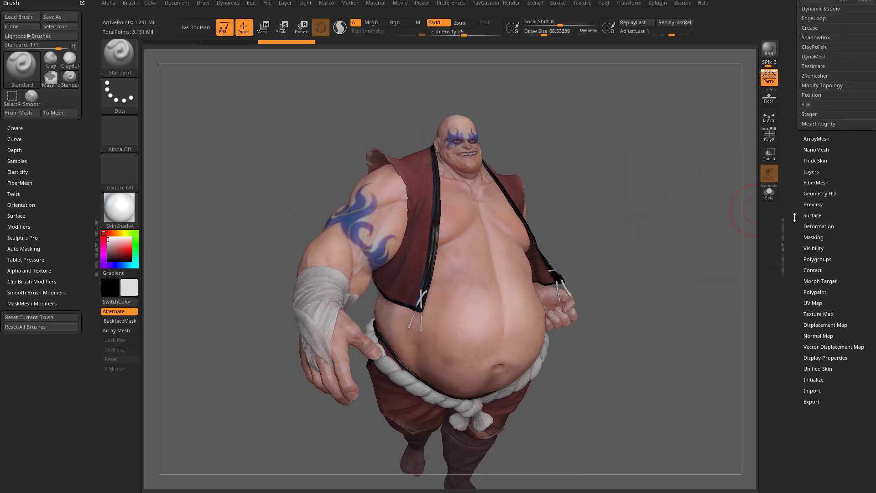
left_click(815, 292)
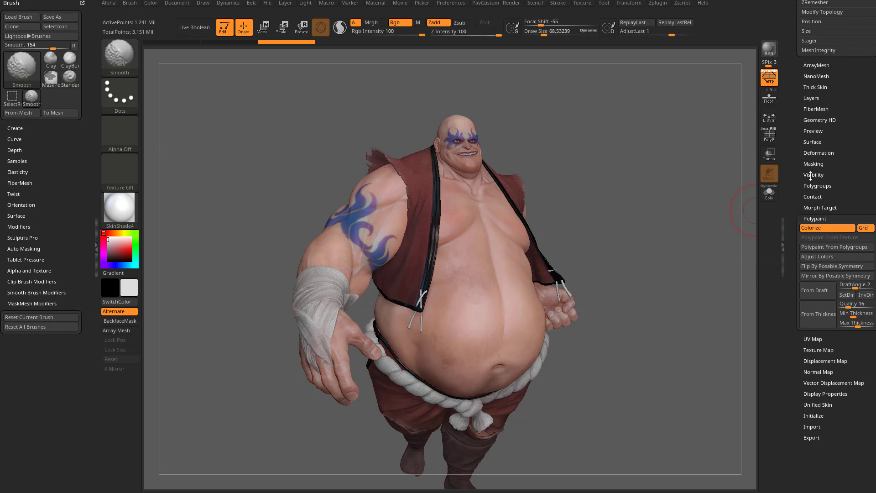
left_click(805, 164, "shift")
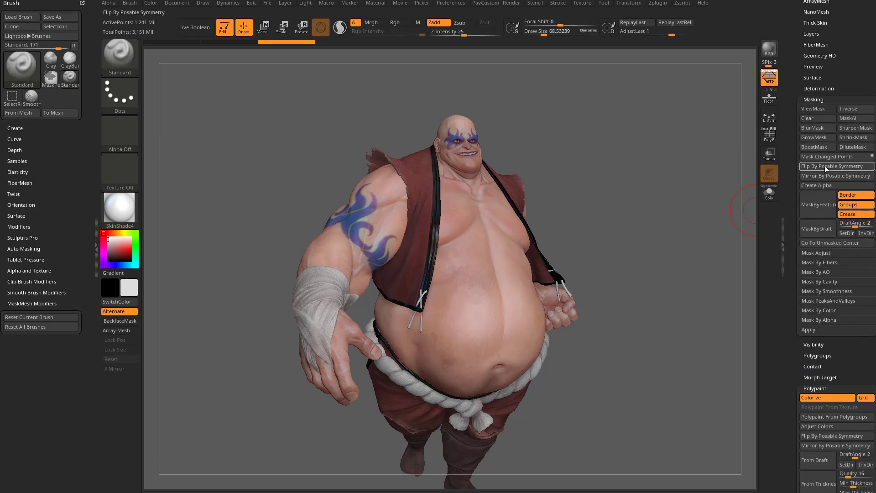
left_click_drag(791, 190, 757, 249)
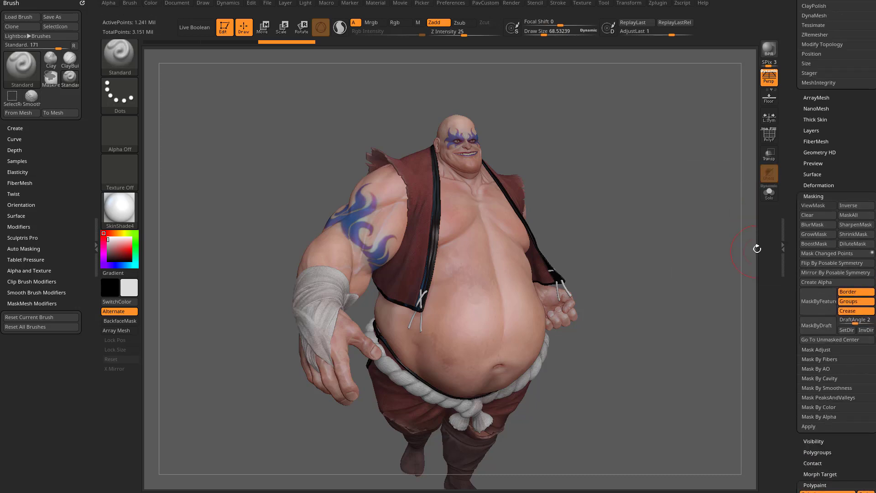
- Turn off perspective, view the character from behind and reduce the draw size to about 15
left_click_drag(676, 231, 671, 230)
left_click_drag(689, 221, 635, 215)
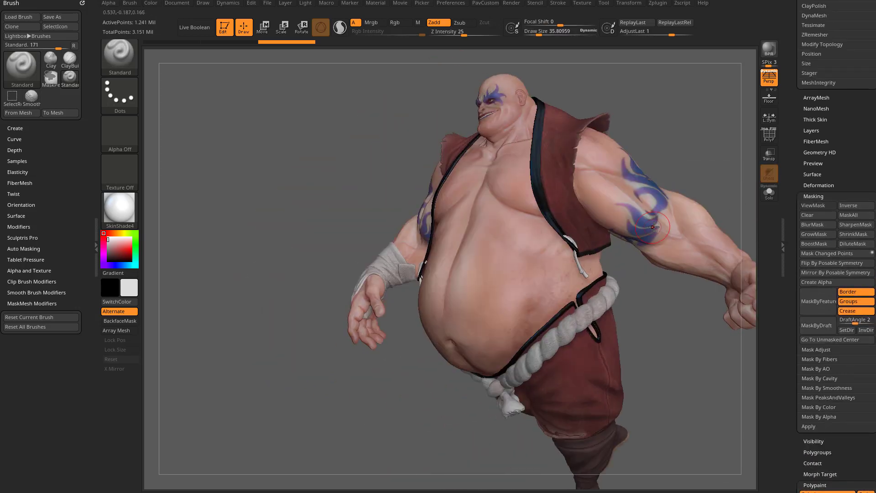
left_click(766, 77)
mouse_move(699, 119)
left_mouse_down()
mouse_move(658, 123)
mouse_move(679, 138)
mouse_move(646, 160)
mouse_move(676, 146)
mouse_move(661, 196)
mouse_move(672, 194)
mouse_move(667, 189)
mouse_move(647, 239)
left_mouse_up()
key("s")
key("s")
key("s")
key("s")
key("s")
- Hide the Taping subtool on the forearm and reselect the Earthquake_82_optim body
left_click(588, 292, "alt")
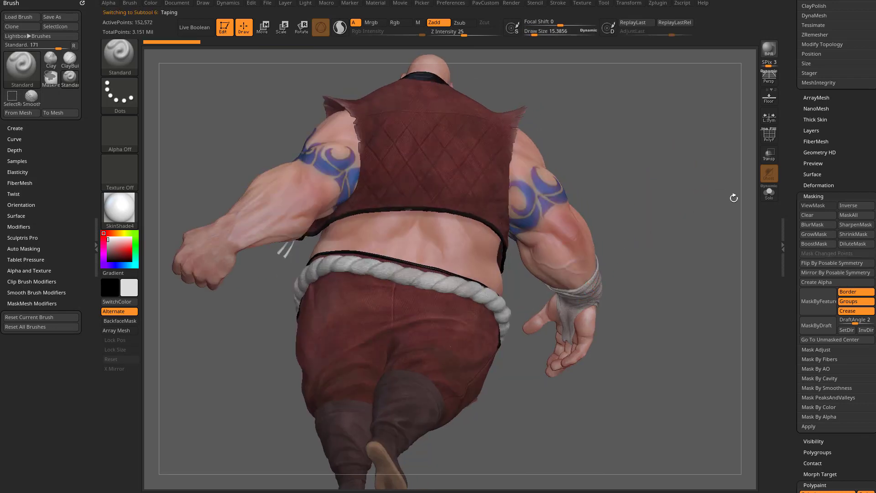
left_click_drag(788, 155, 793, 244)
left_click(813, 137)
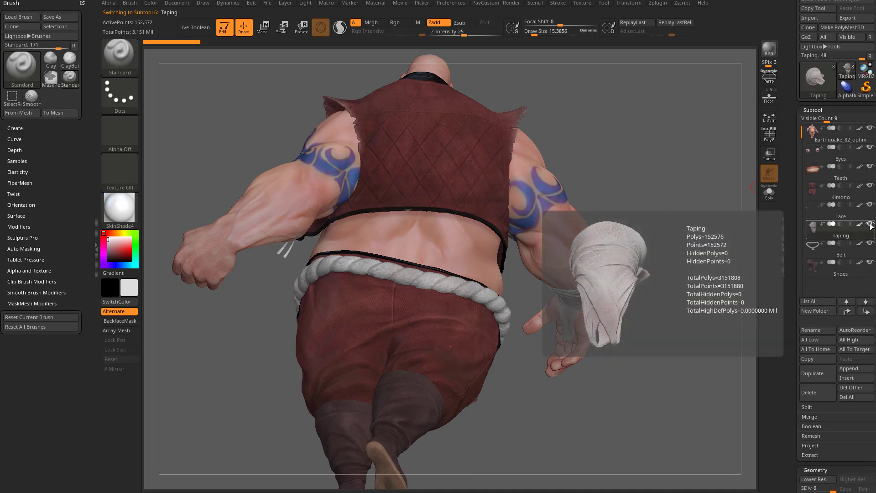
mouse_move(843, 266)
left_click(578, 229, "alt")
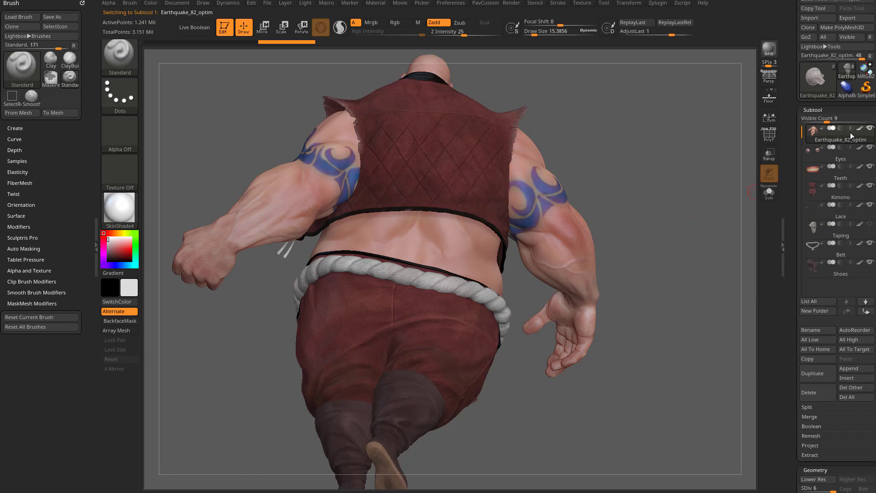
- Examine the character's arms and uncovered hand from the front and back
left_click_drag(682, 211, 672, 178, "alt")
left_click_drag(648, 228, 594, 286)
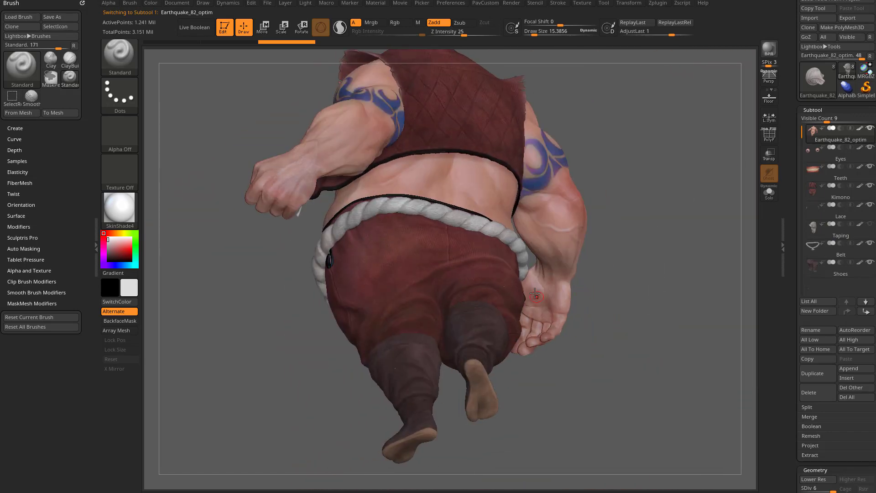
left_click_drag(681, 240, 634, 252)
mouse_move(689, 334)
left_mouse_down()
mouse_move(663, 307)
mouse_move(659, 288)
mouse_move(678, 290)
mouse_move(671, 290)
left_mouse_up()
key("s")
key("s")
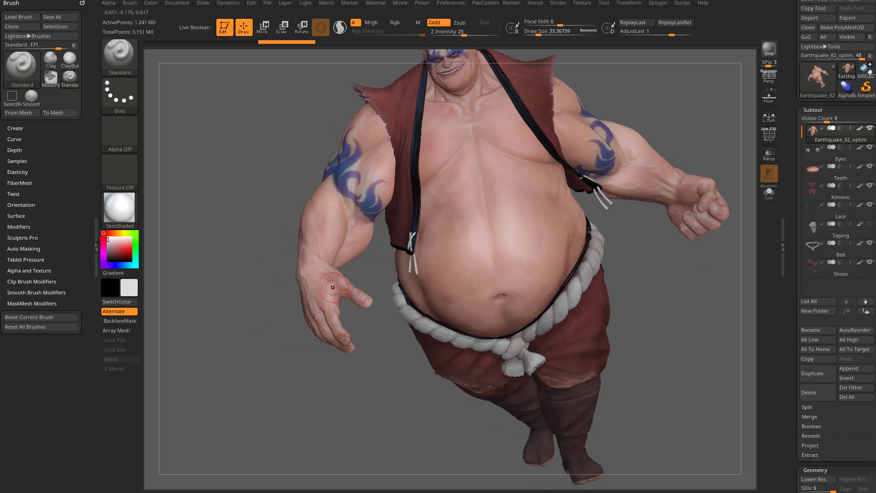
mouse_move(425, 397)
left_mouse_down()
mouse_move(341, 414)
mouse_move(256, 401)
left_mouse_up()
mouse_move(467, 323)
left_mouse_down("alt")
mouse_move(652, 296)
mouse_move(635, 279)
left_mouse_up("alt")
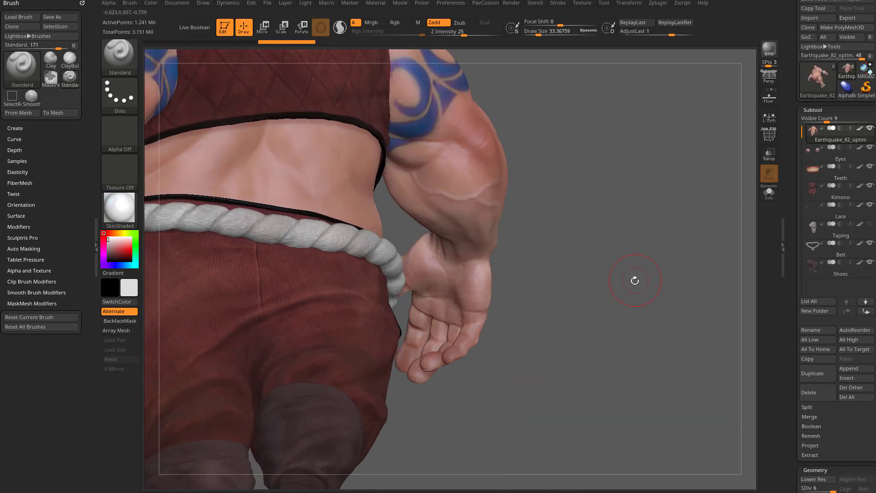
mouse_move(550, 247)
left_mouse_down()
mouse_move(662, 262)
mouse_move(613, 221)
mouse_move(603, 247)
left_mouse_up()
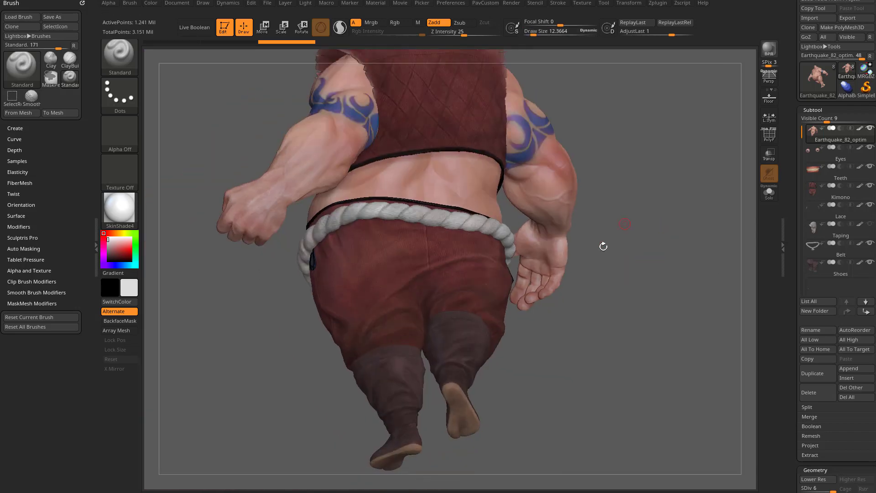
left_click_drag(665, 218, 689, 249)
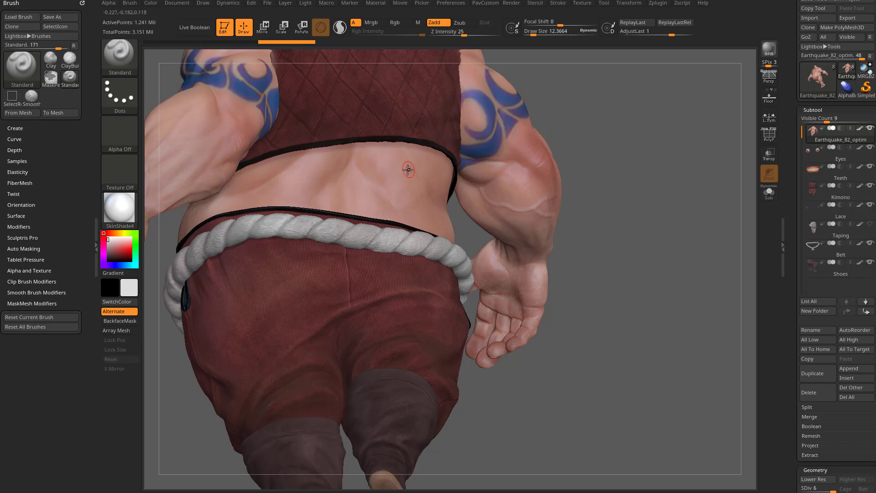
- Choose the Paint brush and set its color to yellow (red 255, green 212, blue 0)
key("b")
key("p")
key("a")
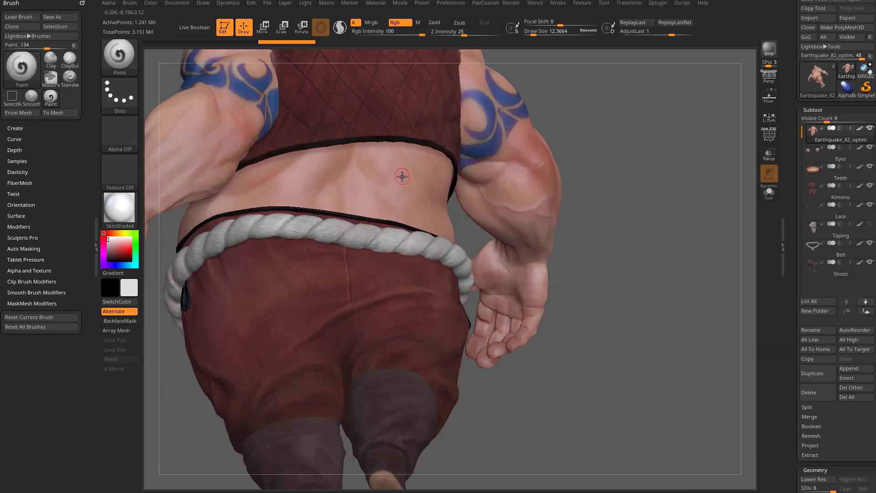
left_click_drag(622, 192, 601, 186)
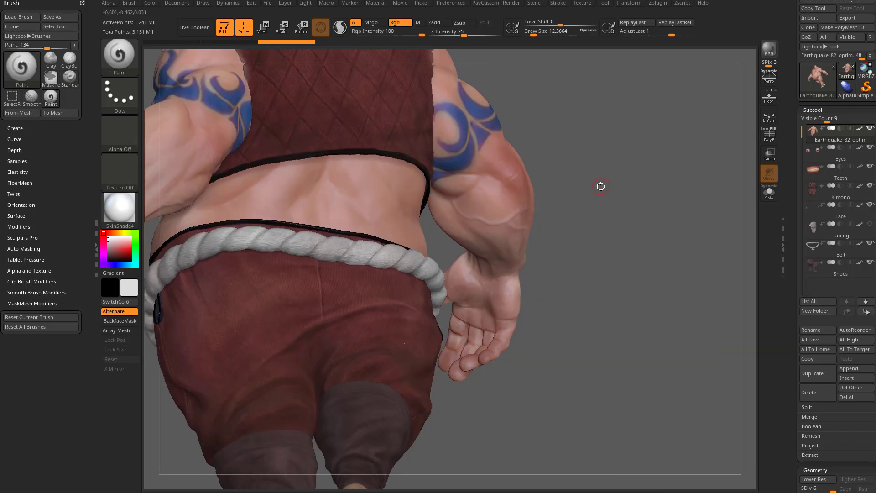
left_click(121, 233)
left_click_drag(125, 246, 138, 250)
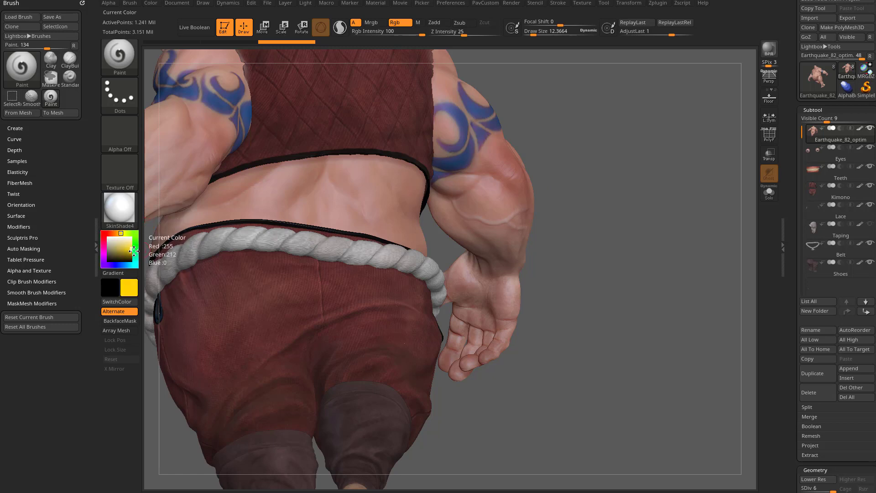
- Set the draw size to about 24 and paint a yellow spot on the open hand's palm
key("s")
left_click_drag(479, 297, 475, 294)
left_click_drag(672, 261, 607, 232)
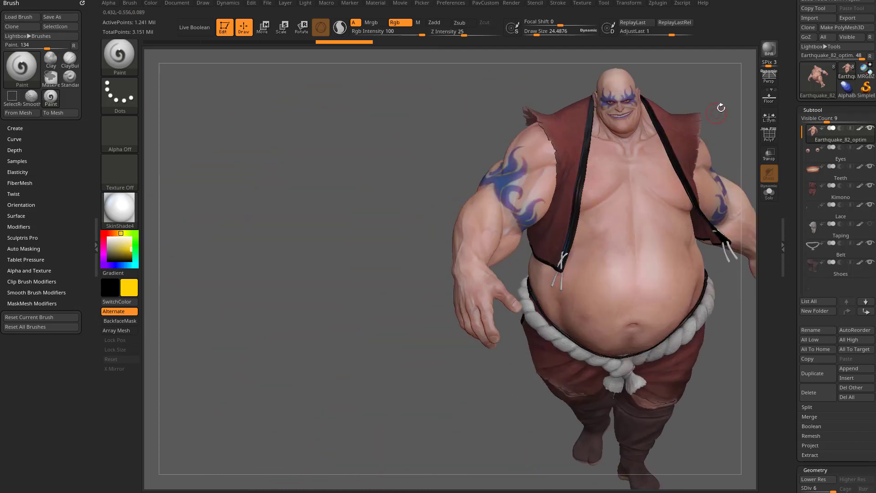
- Try painting yellow on the fingers of the clenched fist, and undo the paint
mouse_move(720, 108)
left_mouse_down("alt")
mouse_move(568, 125)
mouse_move(664, 196)
mouse_move(648, 237)
left_mouse_up("alt")
mouse_move(488, 206)
left_mouse_down("alt")
mouse_move(589, 253)
mouse_move(612, 251)
left_mouse_up("alt")
mouse_move(593, 287)
left_mouse_down()
mouse_move(582, 279)
mouse_move(589, 288)
left_mouse_up()
left_click_drag(659, 237, 644, 301)
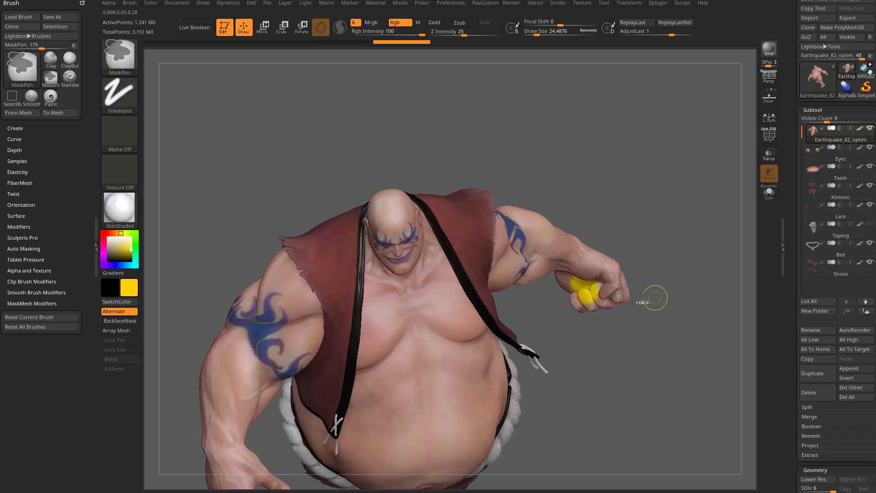
key("ctrl+z")
- Temporarily hide the clenched fist's finger polygroups to look inside the hand, and unhide the whole body
left_click(605, 295, "ctrl+shift")
left_click(654, 264, "ctrl+shift")
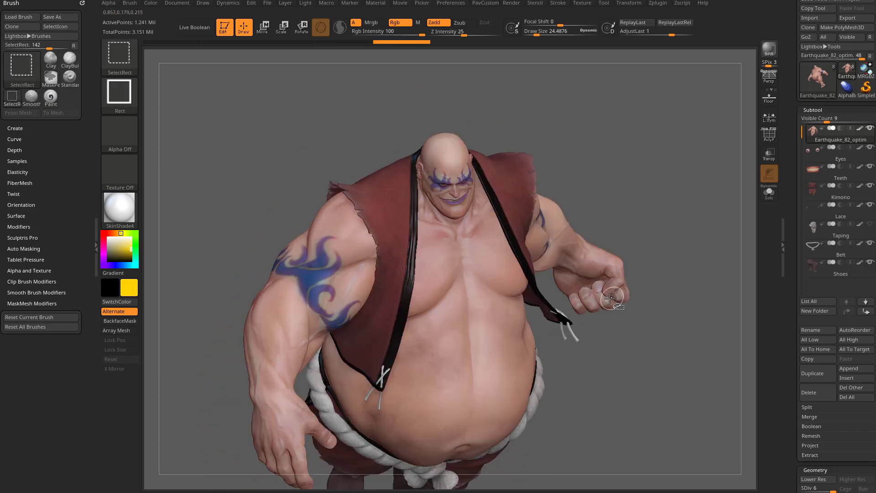
left_click(607, 299, "ctrl+shift")
left_click(600, 305, "ctrl+shift")
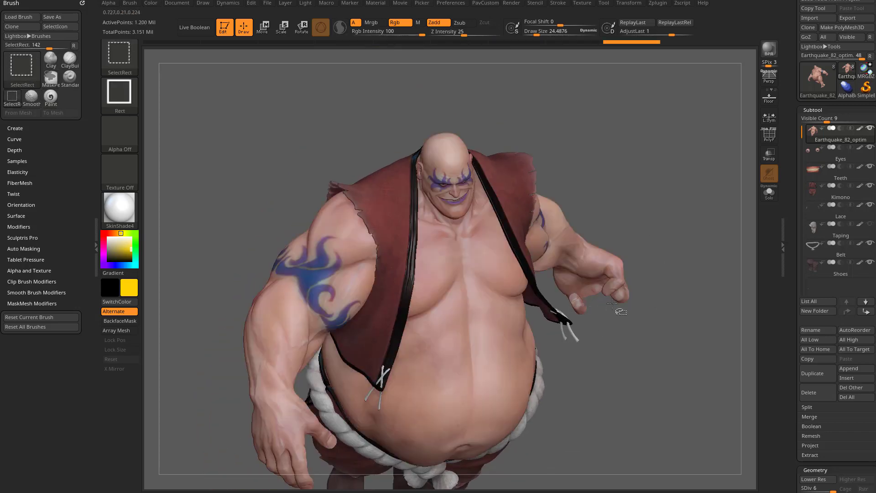
left_click(592, 287, "ctrl+shift")
left_click(612, 275, "ctrl+shift")
left_click_drag(677, 269, 563, 312, "ctrl+shift")
left_click(689, 297, "ctrl+shift")
mouse_move(670, 247)
left_mouse_down()
mouse_move(652, 326)
mouse_move(564, 267)
left_mouse_up()
left_click(714, 261, "ctrl+shift")
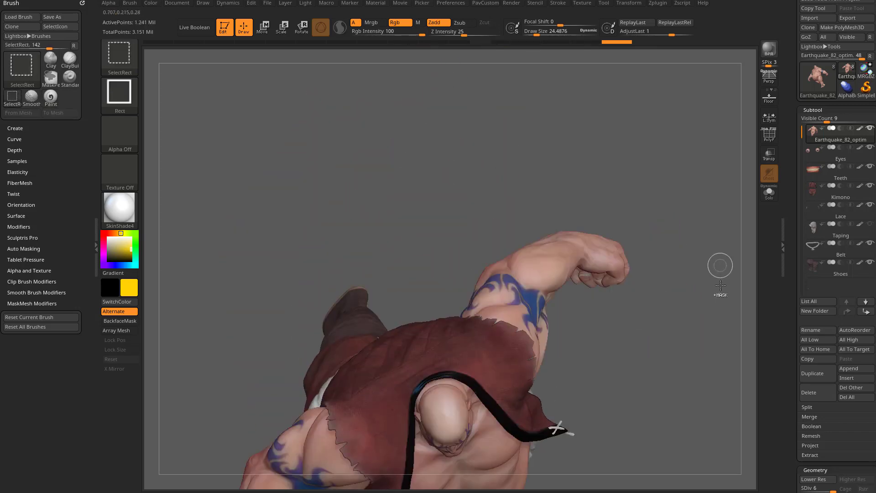
- Examine the yellow-painted open palm and the clenched fist, and bring up the Polypaint options
mouse_move(712, 288)
left_mouse_down()
mouse_move(672, 242)
mouse_move(716, 254)
mouse_move(681, 224)
mouse_move(649, 159)
mouse_move(630, 155)
left_mouse_up()
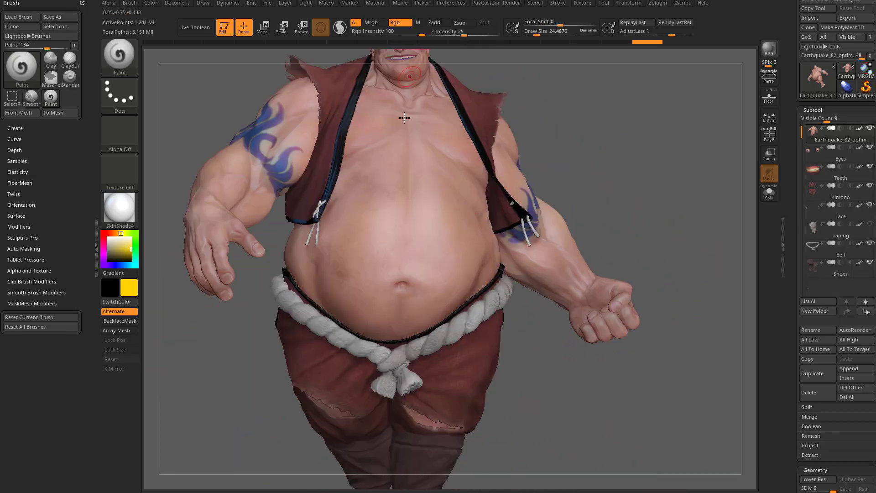
left_click_drag(653, 216, 675, 256)
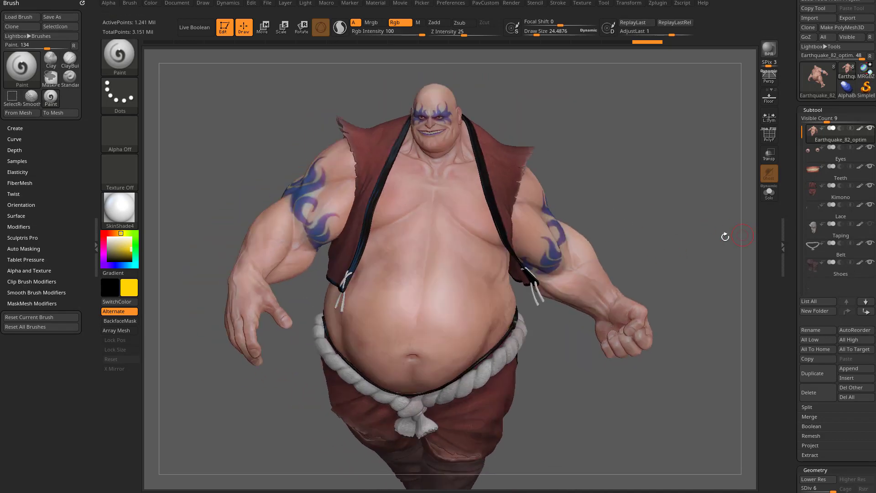
left_click_drag(725, 237, 588, 279)
left_click_drag(708, 231, 702, 205)
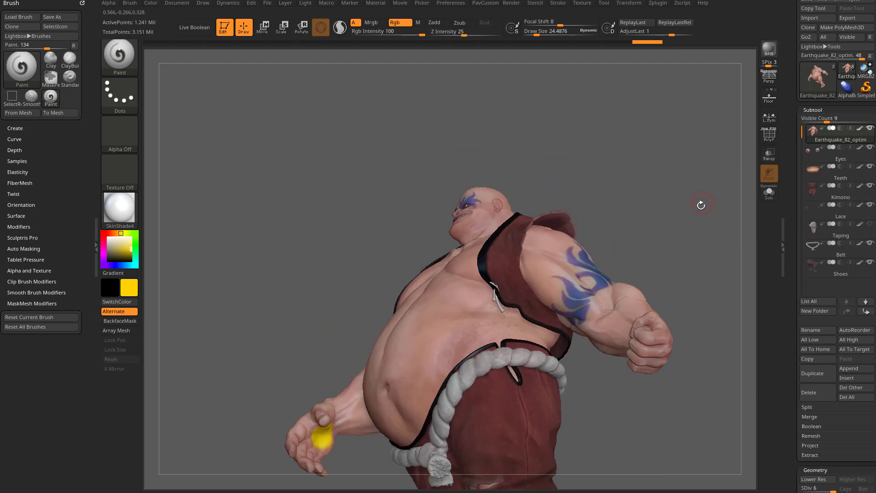
scroll(801, 274, "down", 15)
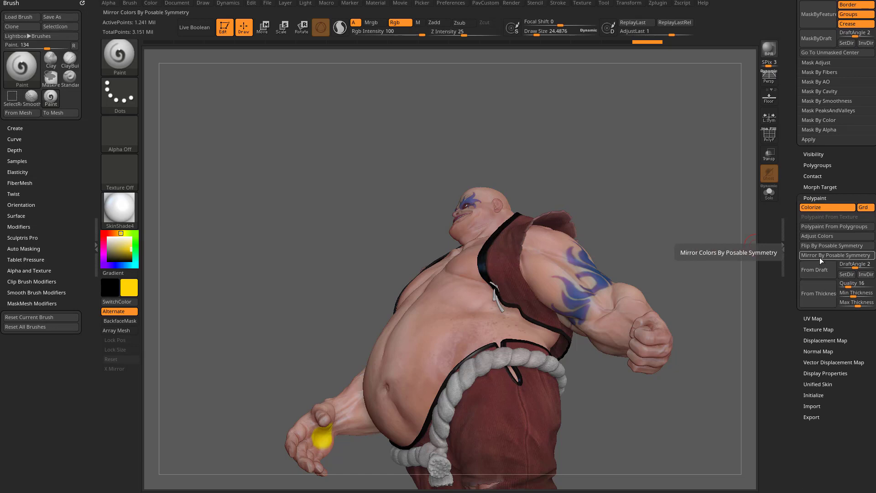
left_click_drag(712, 273, 708, 252)
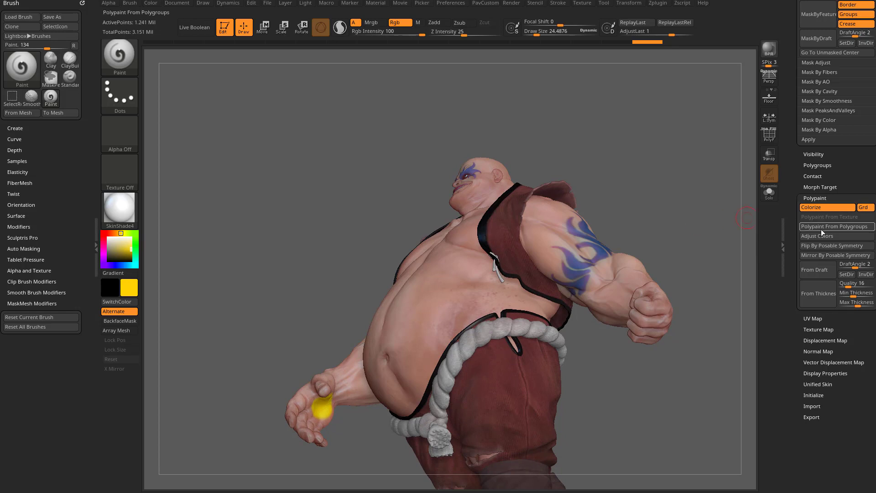
mouse_move(722, 252)
left_mouse_down()
mouse_move(692, 239)
mouse_move(737, 254)
mouse_move(685, 249)
mouse_move(716, 245)
left_mouse_up()
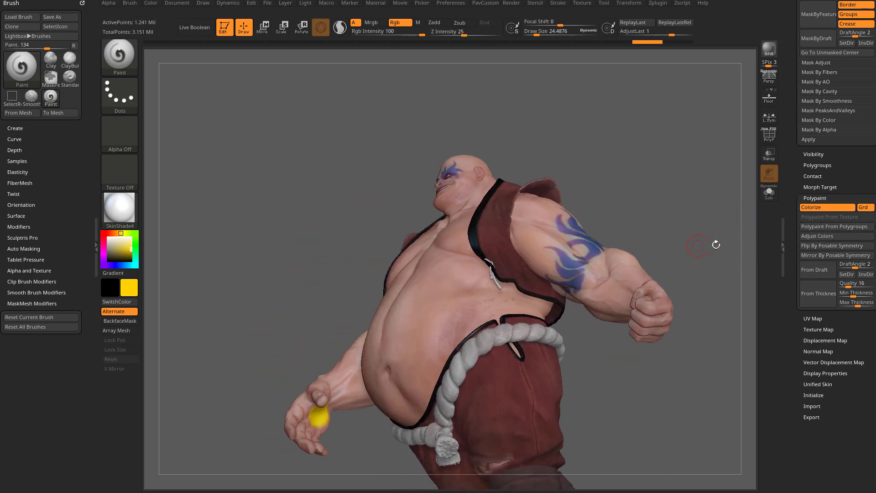
- Try mirroring the polypaint with Mirror By Posable Symmetry, check both hands, and undo the mirror
left_click(813, 256)
left_click_drag(631, 209, 703, 253)
left_click_drag(648, 278, 492, 294)
left_click_drag(272, 329, 182, 356)
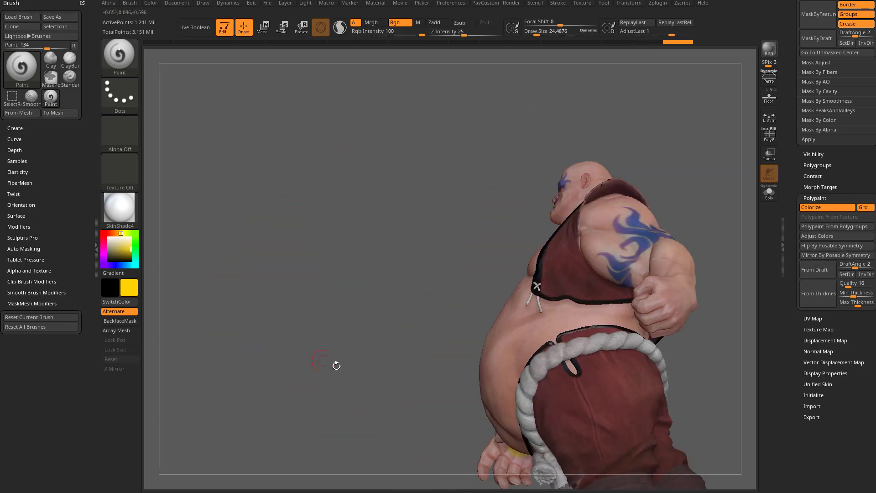
left_click_drag(375, 407, 311, 345)
left_click_drag(272, 402, 346, 383)
mouse_move(664, 315)
left_mouse_down("alt")
mouse_move(685, 302)
mouse_move(652, 315)
left_mouse_up("alt")
left_click_drag(559, 330, 609, 303)
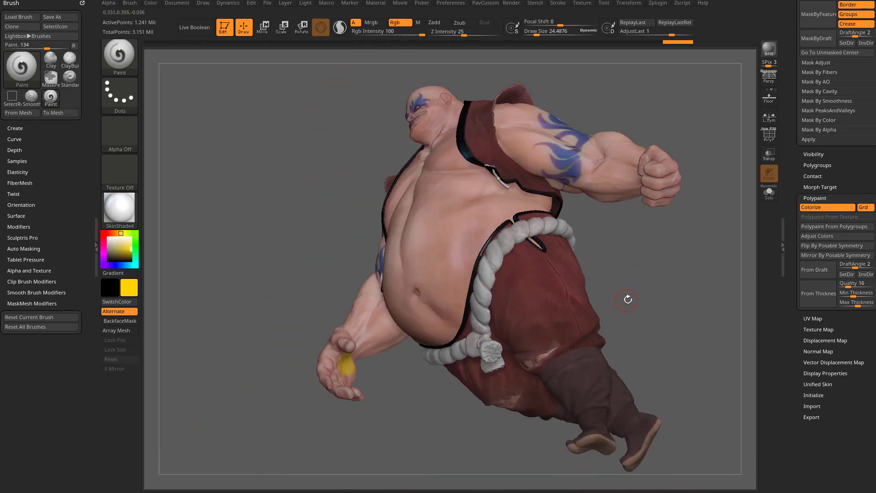
mouse_move(365, 384)
left_mouse_down()
mouse_move(341, 404)
mouse_move(340, 390)
left_mouse_up()
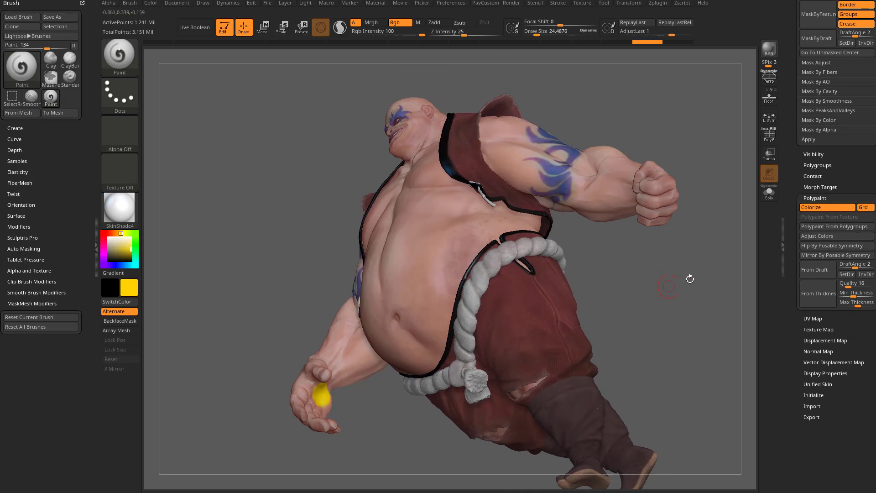
- Apply the posable symmetry color mirror once more, view the character's front, and undo it
left_click(821, 254)
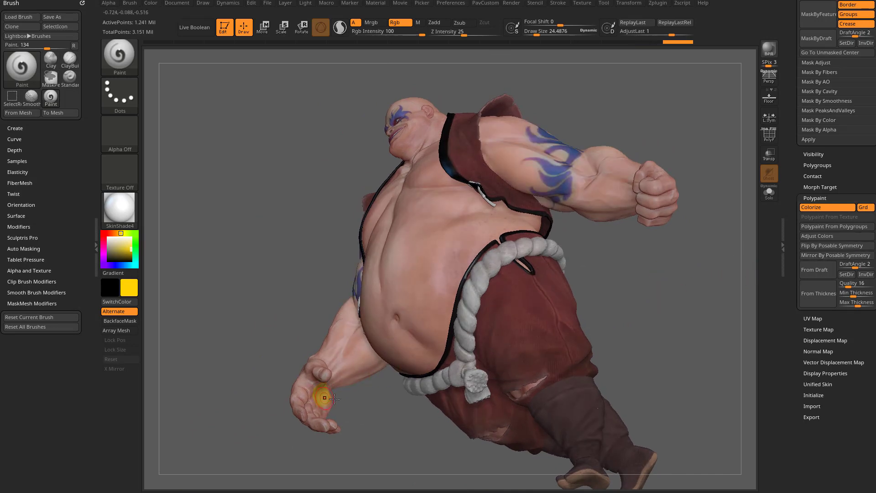
mouse_move(648, 238)
left_mouse_down()
mouse_move(712, 280)
mouse_move(702, 276)
mouse_move(712, 325)
mouse_move(700, 325)
mouse_move(685, 261)
mouse_move(513, 246)
left_mouse_up()
key("ctrl+z")
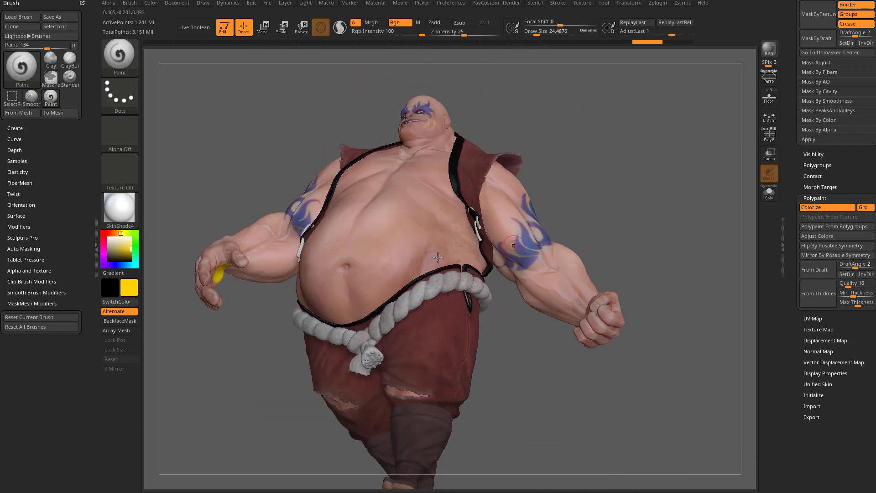
- Step back in the undo history to the early state before the yellow palm paint, around entry 3 of 18
left_click_drag(593, 381, 588, 360)
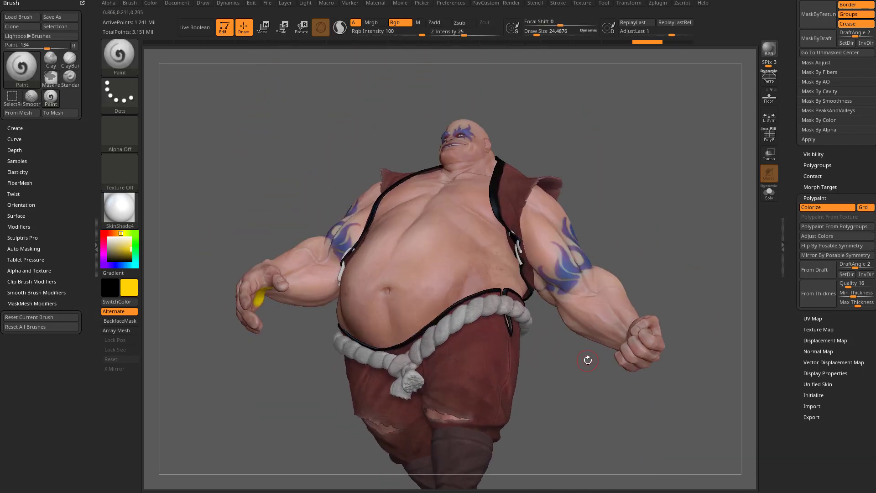
left_click_drag(794, 177, 788, 258)
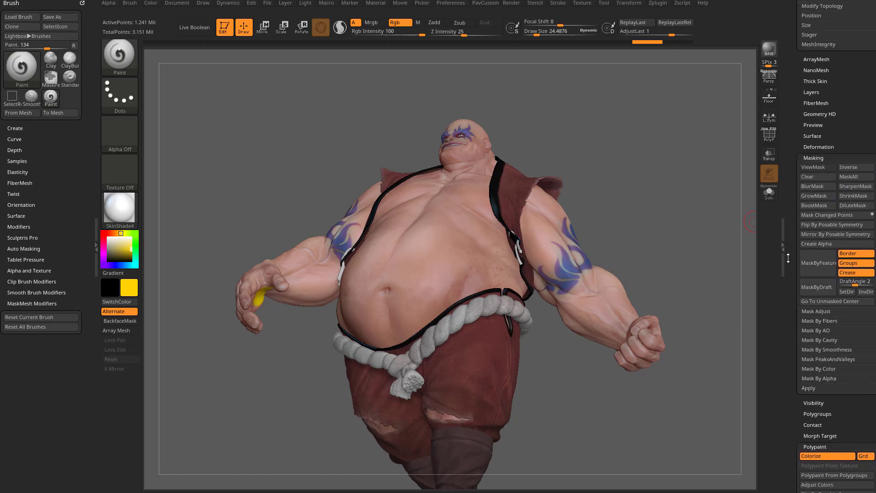
left_click_drag(743, 233, 714, 236, "alt")
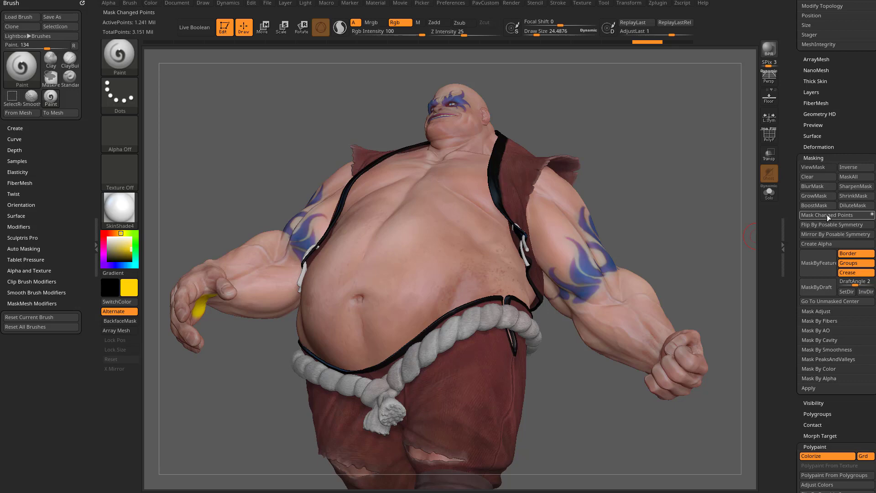
left_click_drag(741, 217, 706, 214)
left_click_drag(644, 45, 219, 41)
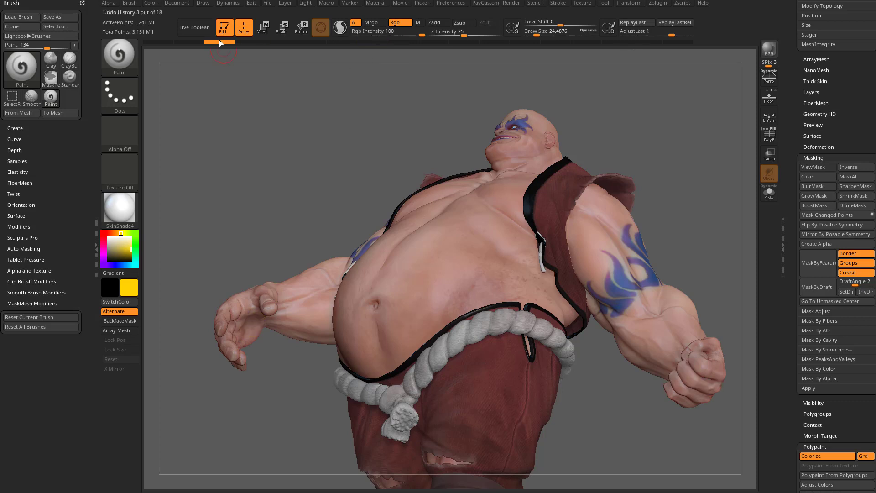
left_click_drag(270, 169, 288, 162)
mouse_move(332, 308)
left_mouse_down()
mouse_move(325, 213)
mouse_move(346, 291)
mouse_move(435, 290)
left_mouse_up()
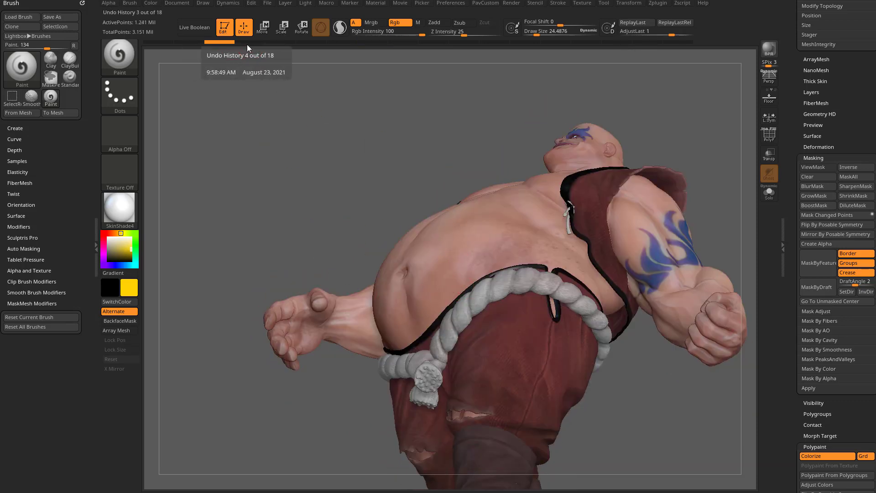
left_click(247, 42)
left_click(228, 42)
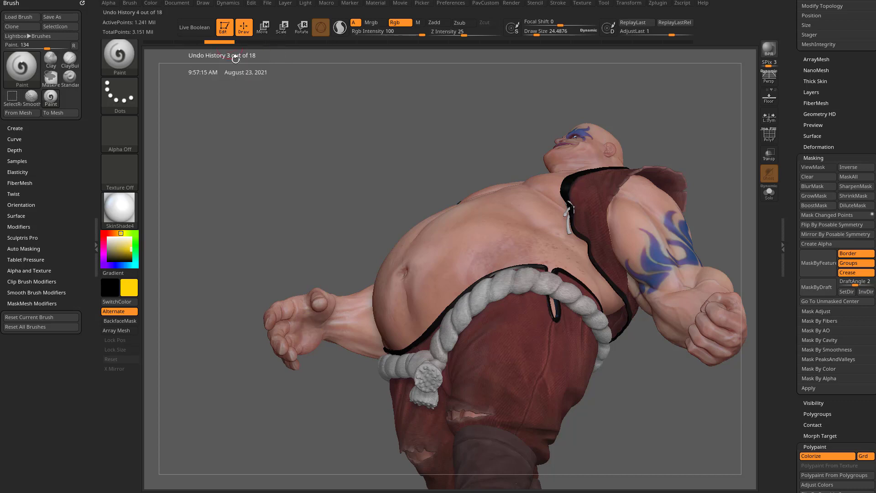
mouse_move(338, 279)
left_mouse_down()
mouse_move(349, 227)
mouse_move(342, 192)
mouse_move(331, 287)
left_mouse_up()
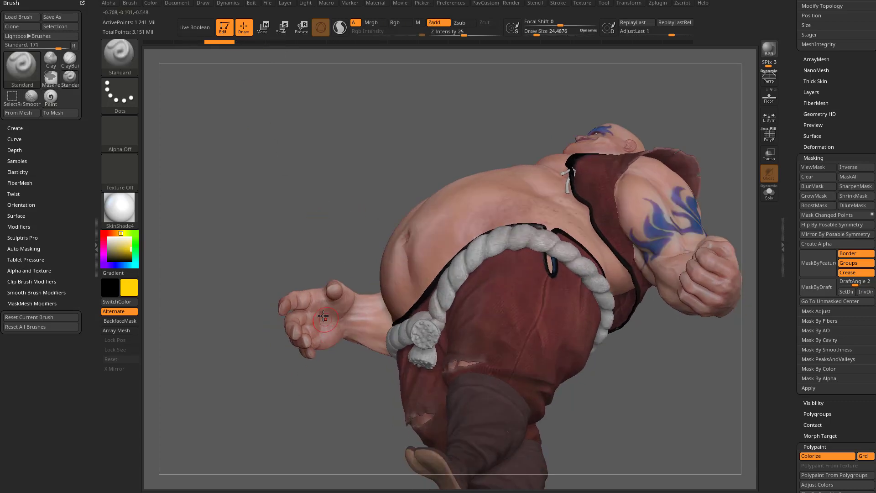
left_click_drag(329, 329, 329, 321)
key("ctrl+z")
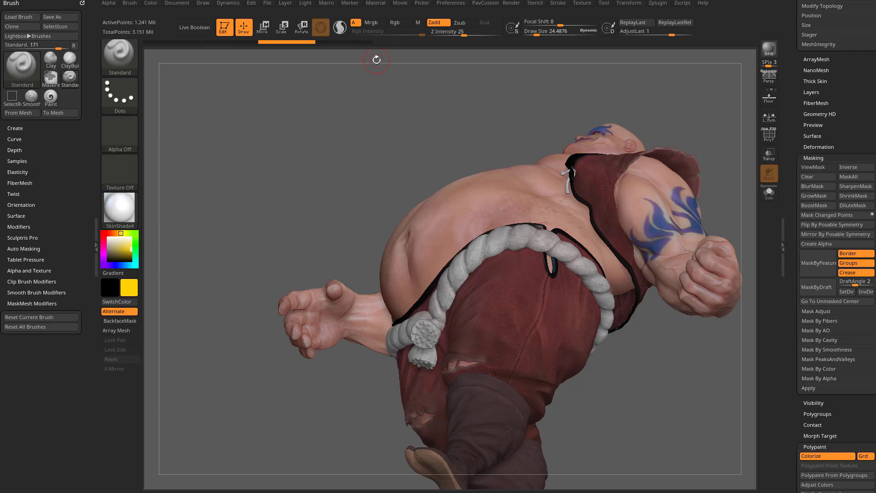
- Switch to the Paint brush and paint a yellow spot on the open hand's palm again
key("b")
key("p")
key("a")
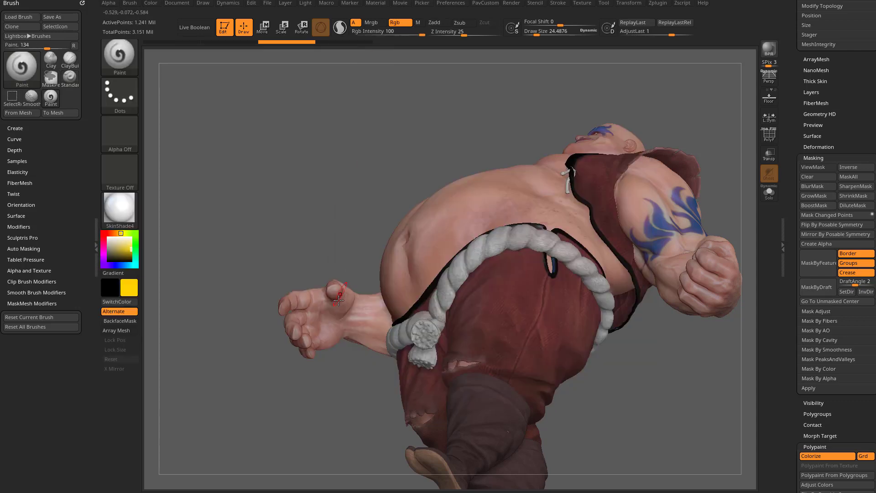
left_click_drag(327, 317, 331, 321)
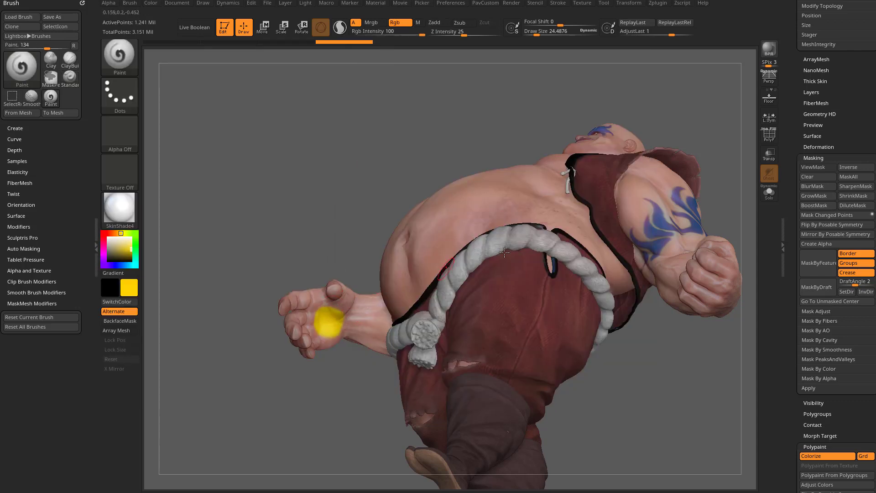
- Try masking the painted palm with Mask Changed Points, inspect the character, and undo back to the unmasked paint
left_click(814, 215)
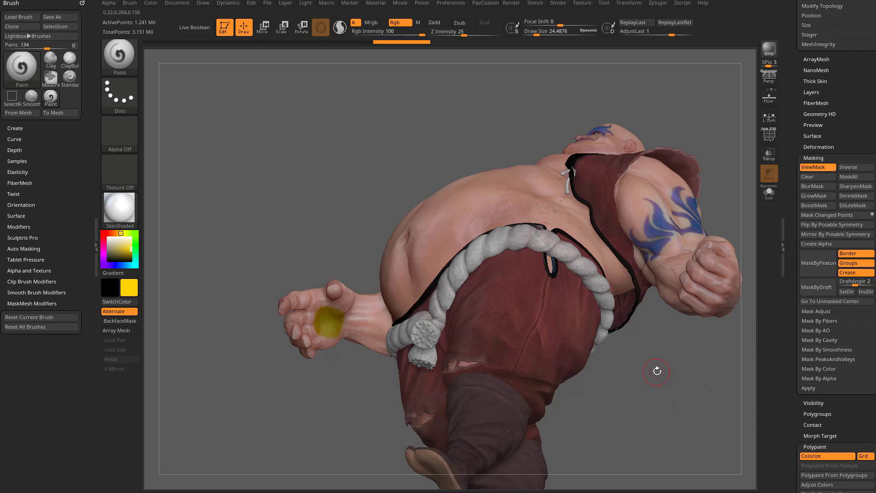
left_click_drag(657, 371, 653, 427)
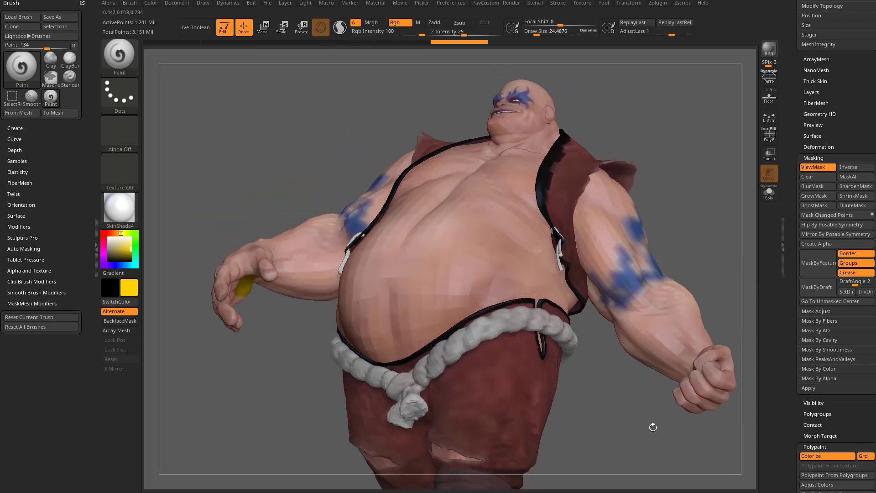
left_click_drag(692, 187, 701, 180)
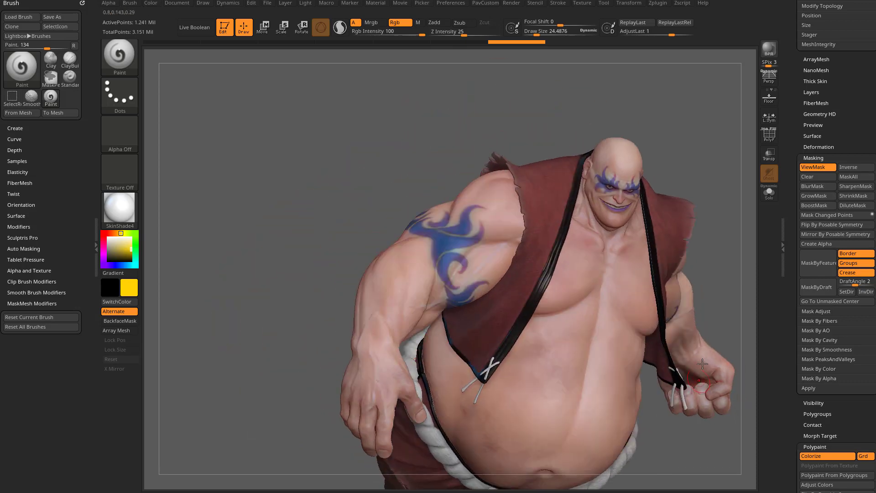
right_click_drag(702, 363, 721, 319)
left_click_drag(725, 305, 657, 232)
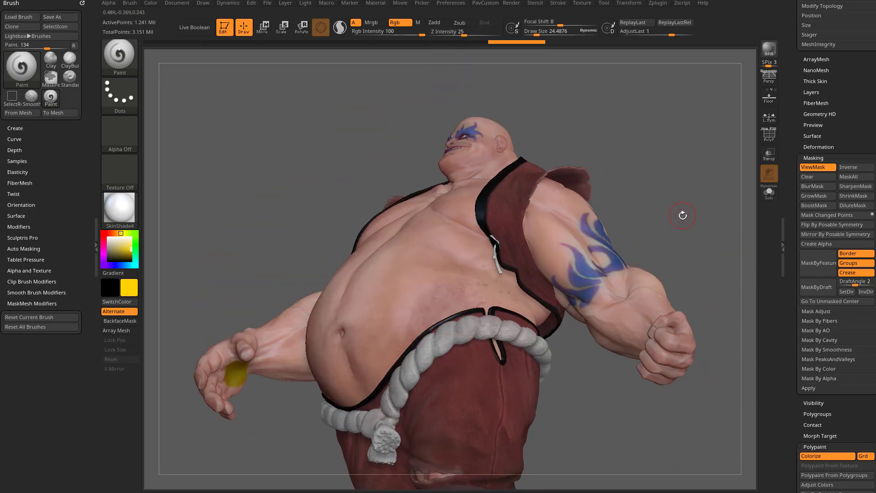
key("ctrl+z")
key("ctrl+h")
key("ctrl+z")
key("ctrl+z")
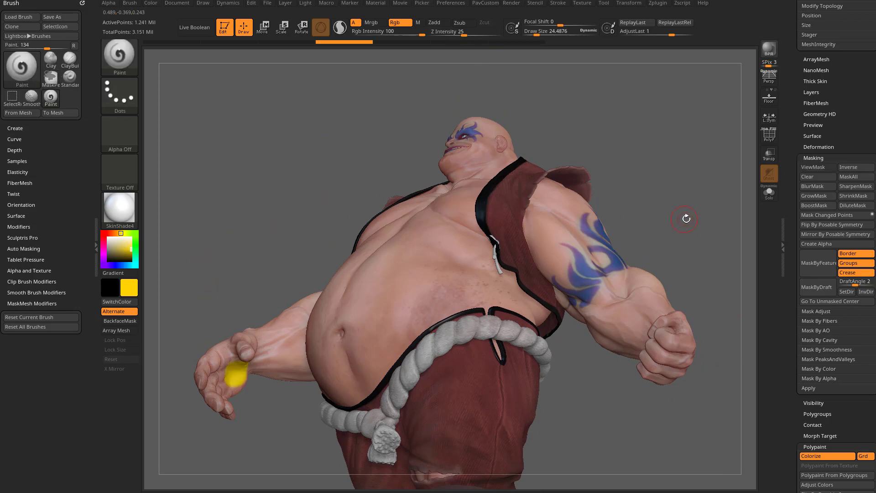
- Mask the painted palm area with Mask Changed Points and flip the mask to the clenched fist by posable symmetry
left_click_drag(686, 219, 701, 169)
left_click(821, 216)
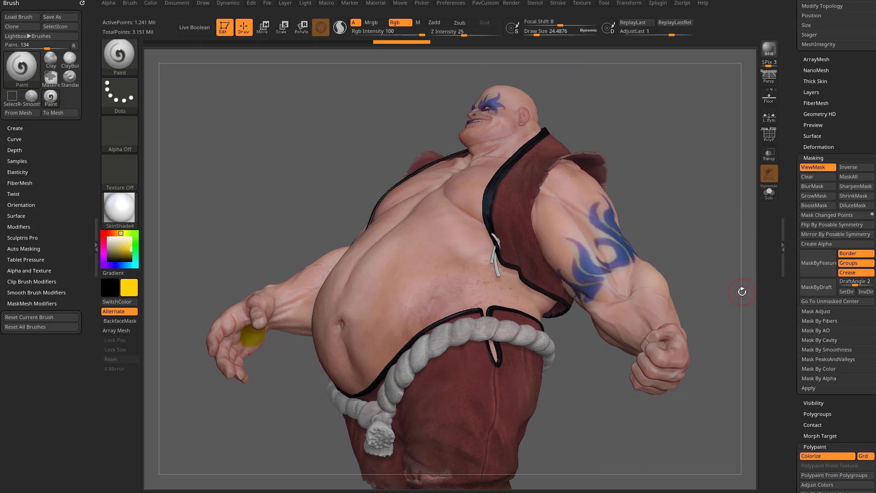
left_click_drag(661, 249, 731, 254)
left_click(821, 225)
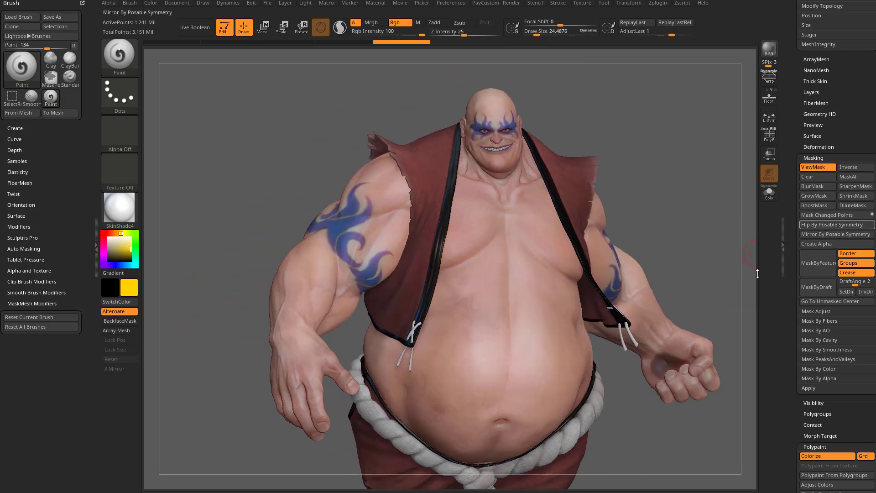
- Check the flipped mask on both hands and invert it, leaving only the clenched fist's palm area unmasked
left_click_drag(716, 294, 605, 275)
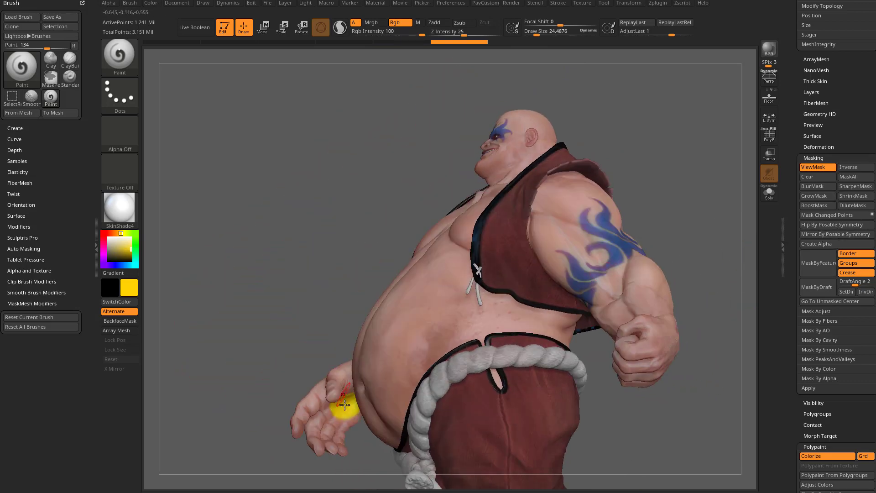
left_click_drag(331, 318, 424, 351)
left_click_drag(714, 294, 674, 290)
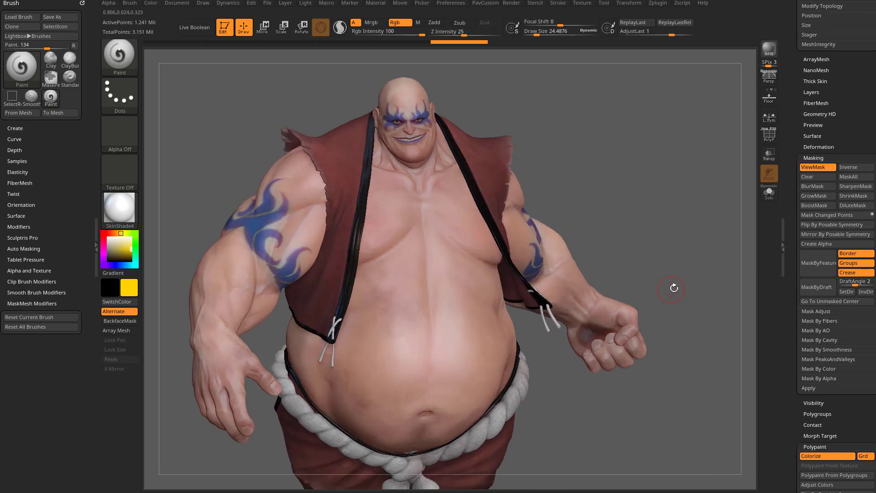
left_click(704, 255, "ctrl")
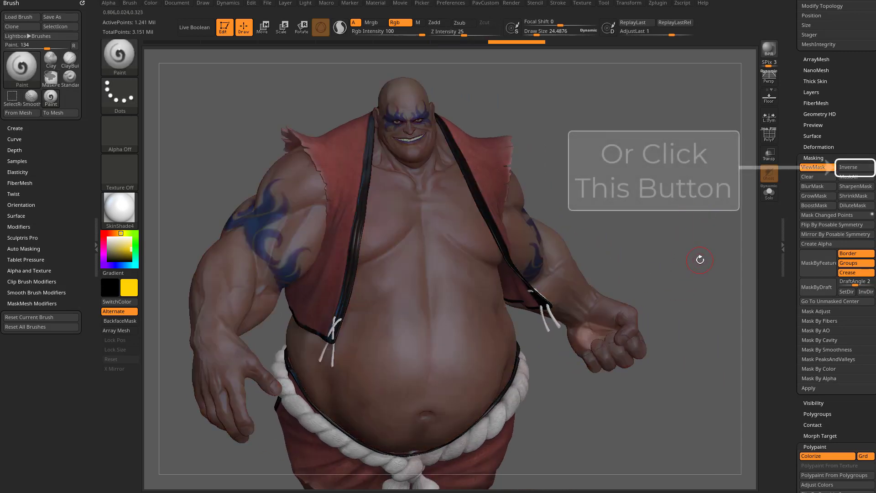
- Mirror the yellow polypaint onto the clenched fist's palm by posable symmetry, clear the mask, and inspect both palms
left_click_drag(790, 257, 790, 33)
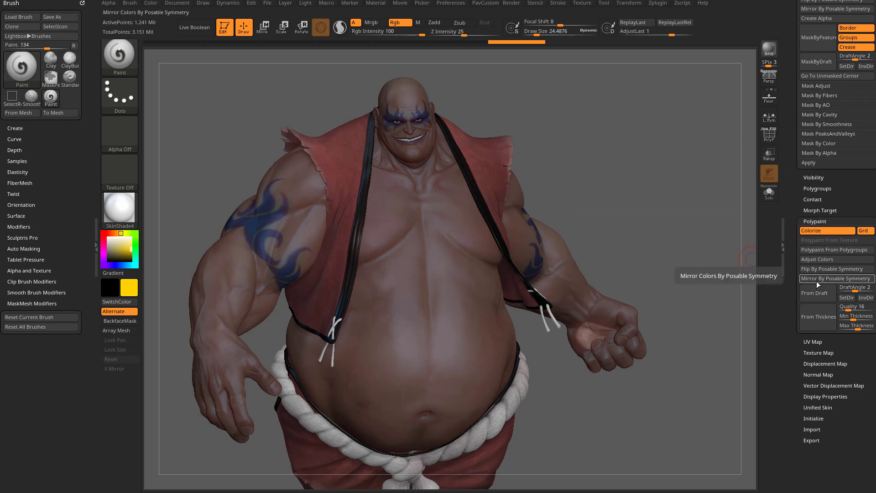
left_click_drag(704, 322, 473, 368)
left_click_drag(263, 374, 440, 332)
mouse_move(328, 383)
left_mouse_down()
mouse_move(663, 192)
mouse_move(497, 244)
left_mouse_up()
left_click_drag(683, 161, 630, 195)
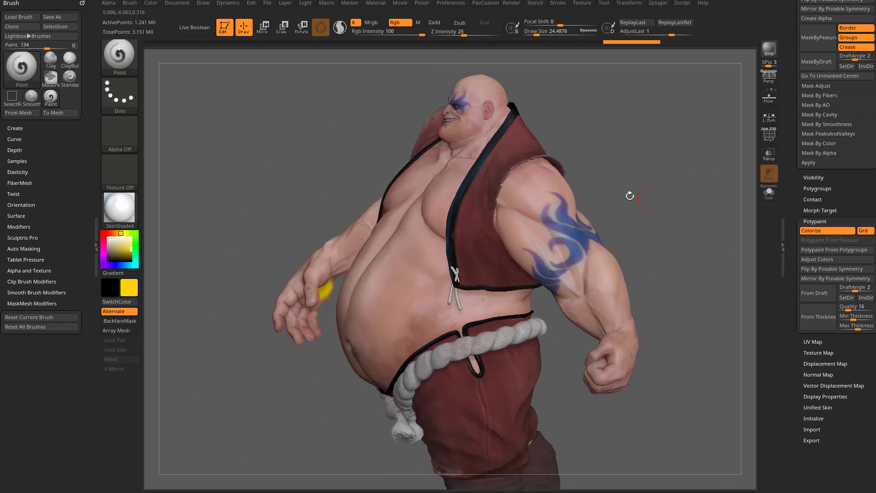
right_click_drag(318, 289, 344, 345)
right_click_drag(364, 448, 347, 352, "alt")
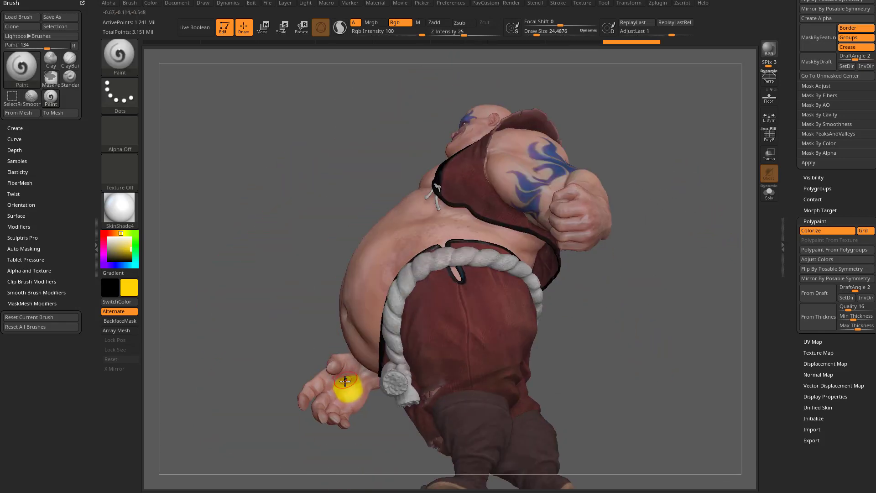
right_click_drag(345, 382, 657, 223)
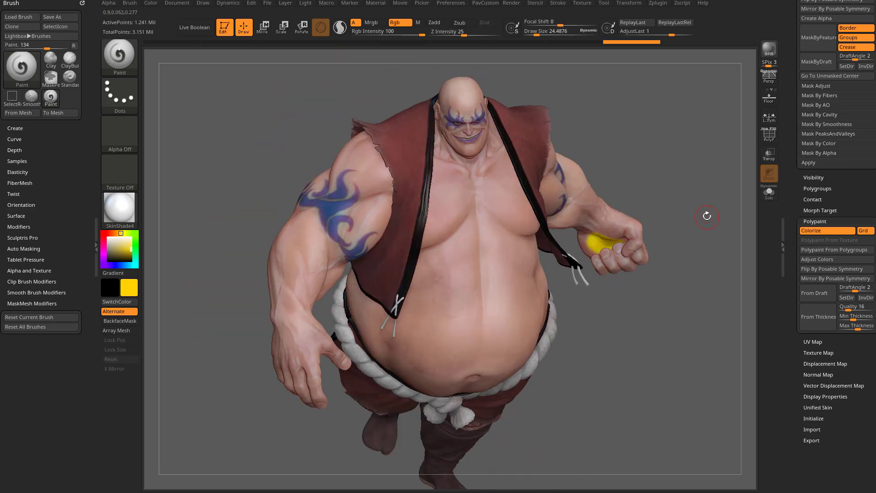
- Step back through the undo history to remove the yellow palm paint from the character
left_click_drag(578, 41, 363, 55)
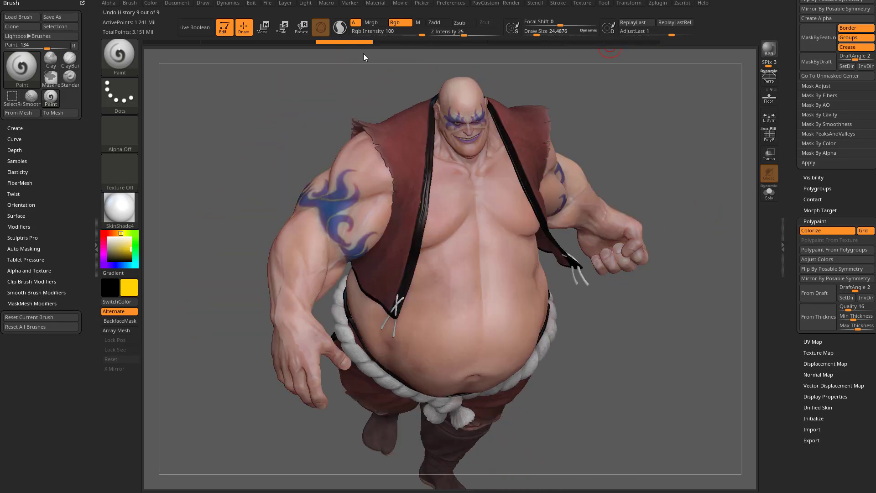
right_click_drag(517, 93, 343, 41)
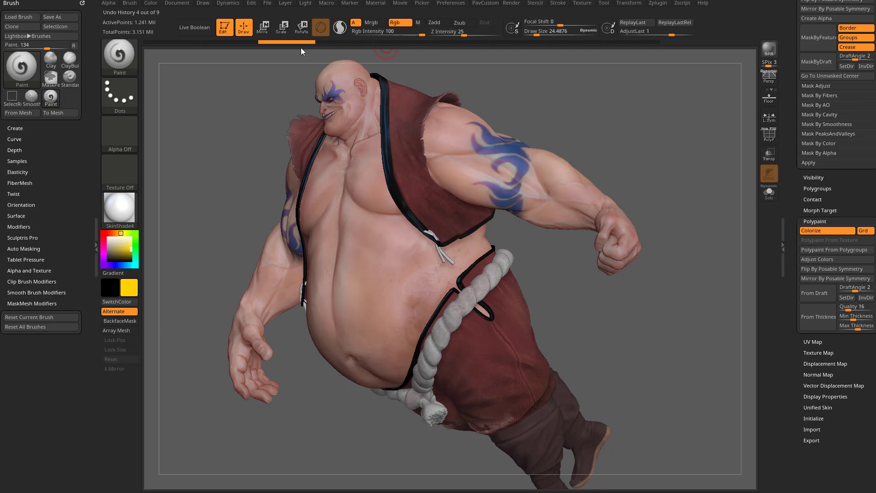
right_click_drag(245, 174, 583, 143)
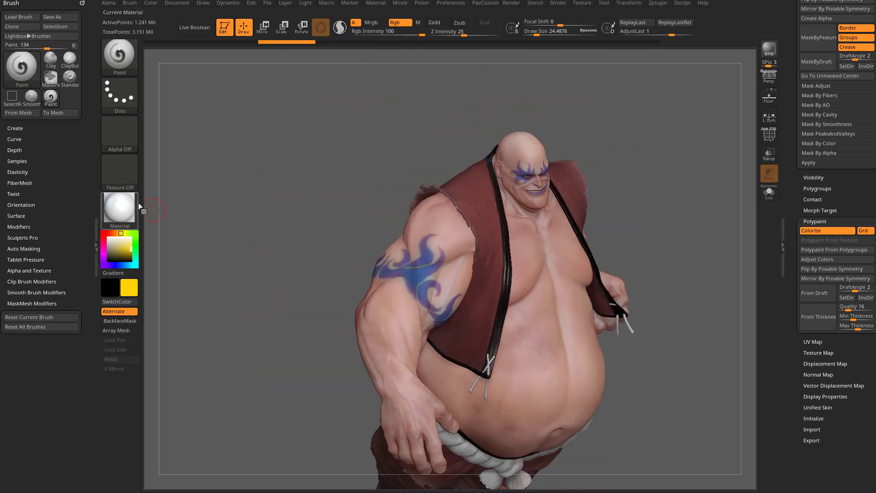
- Set up the Paint brush with the DragRect stroke, alpha off, and the blue spiral Texture 15
left_click(121, 103)
left_click(195, 111)
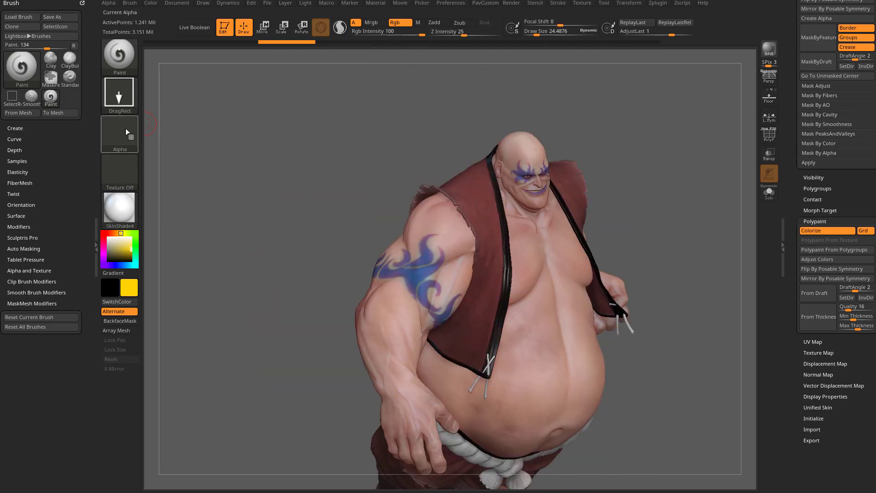
left_click(123, 129)
right_click_drag(685, 169, 630, 191)
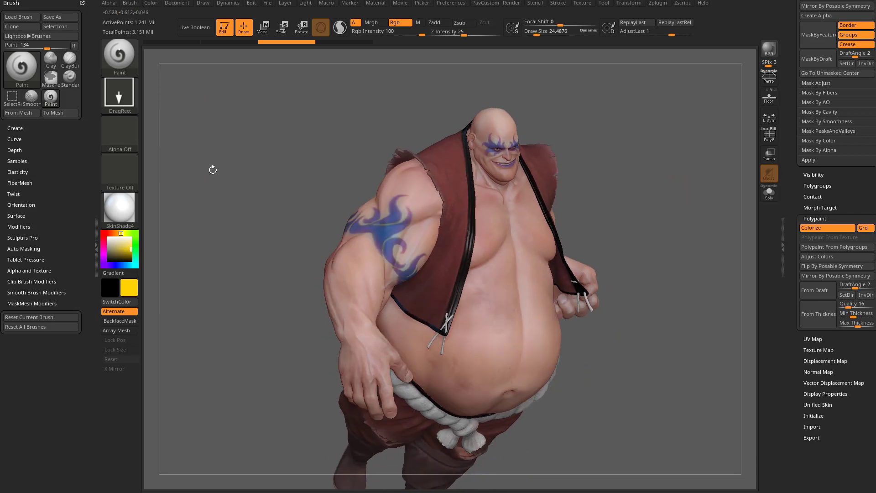
left_click(129, 137)
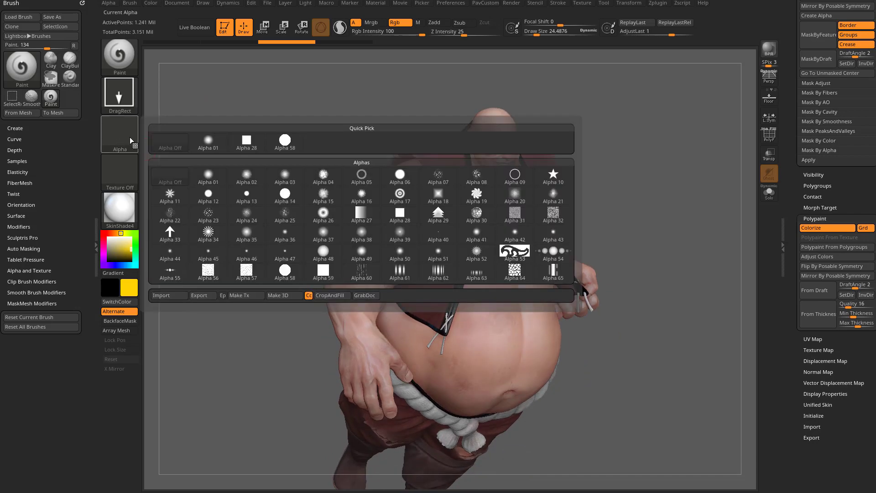
left_click(107, 179)
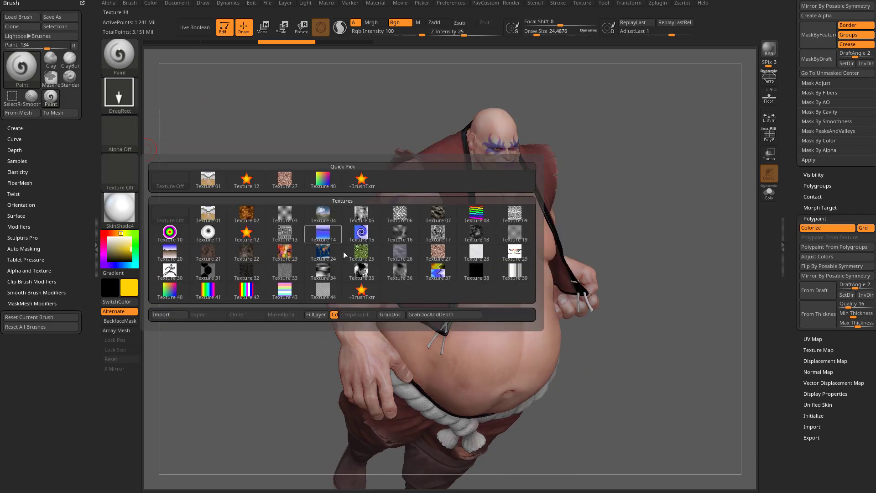
left_click(359, 234)
- Try stamping the spiral texture onto the shoulder of the open-hand arm, and undo it
right_click_drag(661, 174, 658, 206, "alt")
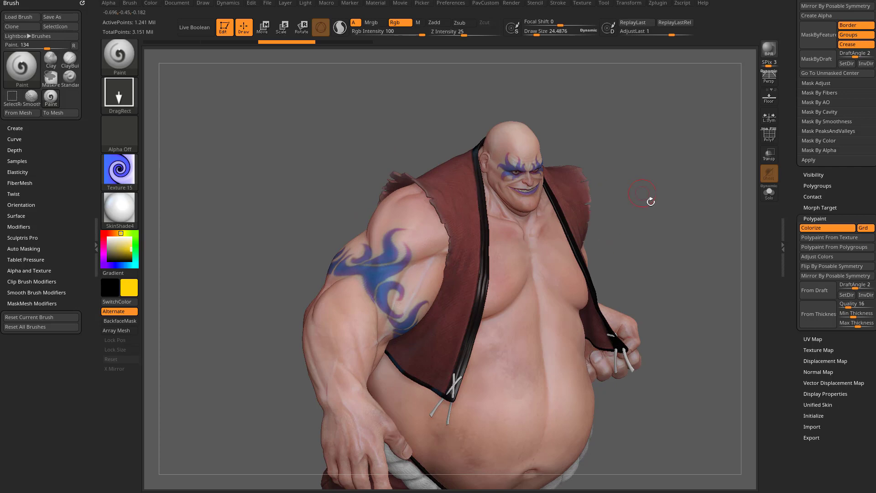
right_click_drag(665, 203, 678, 196)
mouse_move(408, 242)
left_mouse_down()
mouse_move(455, 277)
mouse_move(445, 269)
left_mouse_up()
right_click_drag(694, 217, 690, 211)
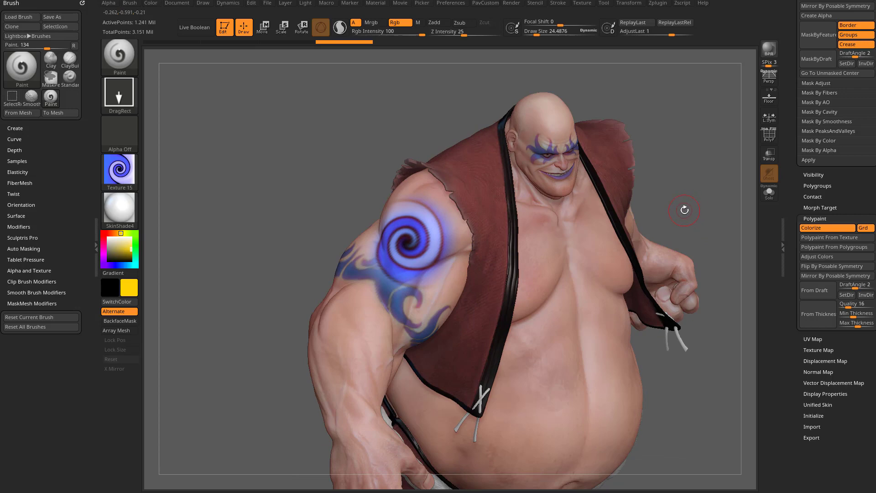
key("ctrl+z")
- Set Focal Shift to -100 and stamp the spiral texture over the upper tattoo on the open-hand arm's shoulder
left_click_drag(561, 22, 518, 26)
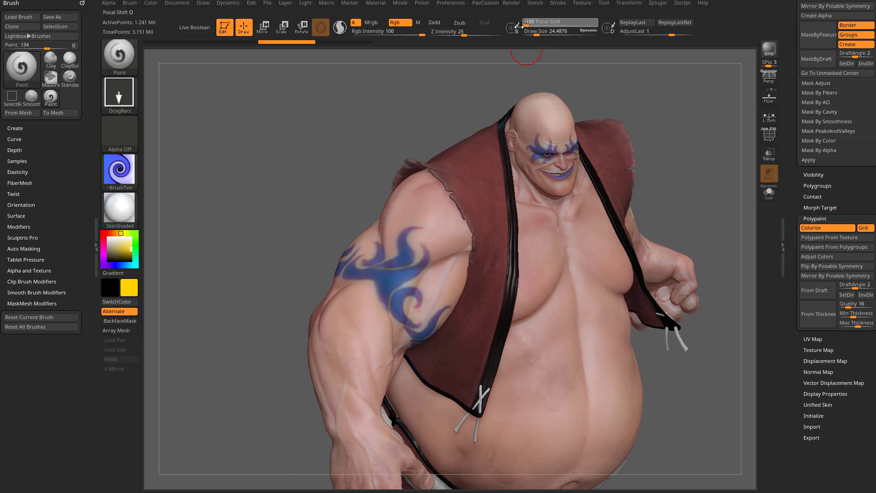
right_click_drag(657, 127, 638, 124)
left_click_drag(406, 236, 444, 268)
right_click_drag(694, 223, 649, 236)
key("ctrl+z")
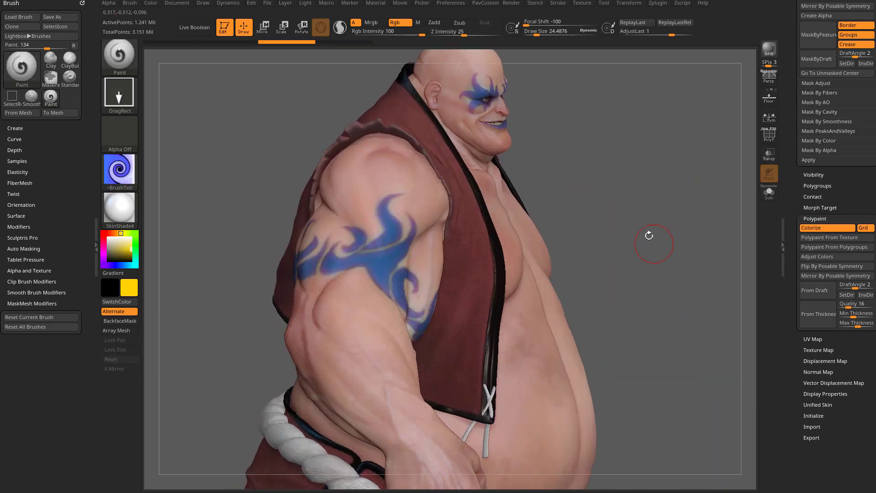
left_click_drag(369, 200, 433, 232)
right_click_drag(686, 199, 699, 177)
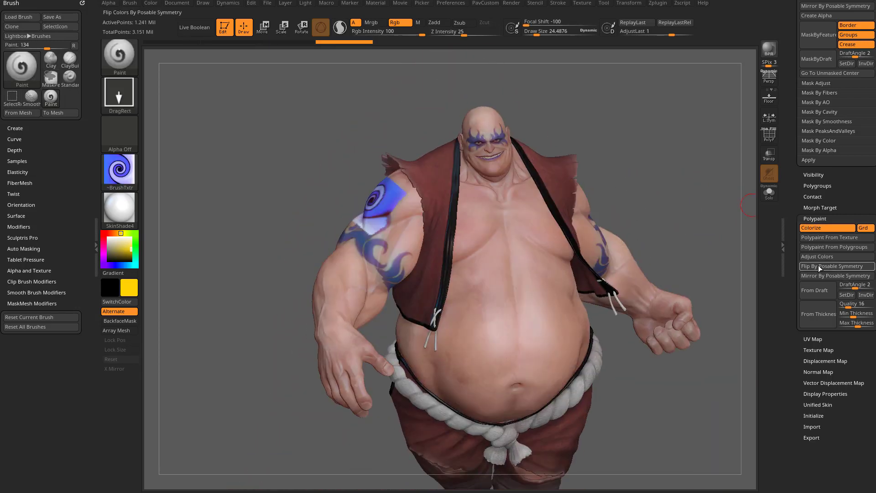
- Try flipping the polypaint by posable symmetry, inspect the clenched-fist arm, and undo it
key("ctrl+z")
key("ctrl+shift+z")
left_click_drag(607, 196, 626, 223, "alt")
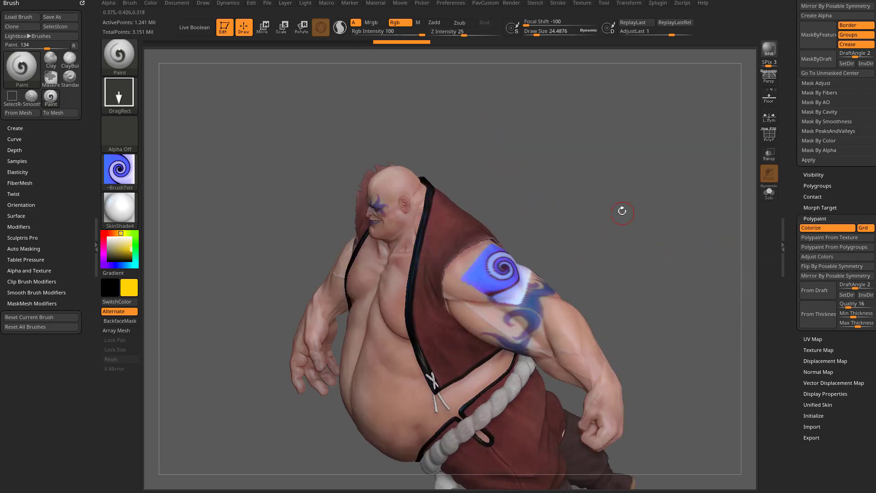
key("ctrl+z")
- Try masking the spiral with Mask Changed Points and flipping the mask by posable symmetry, inspect both arms, and undo the masking
left_click_drag(605, 195, 644, 254, "alt")
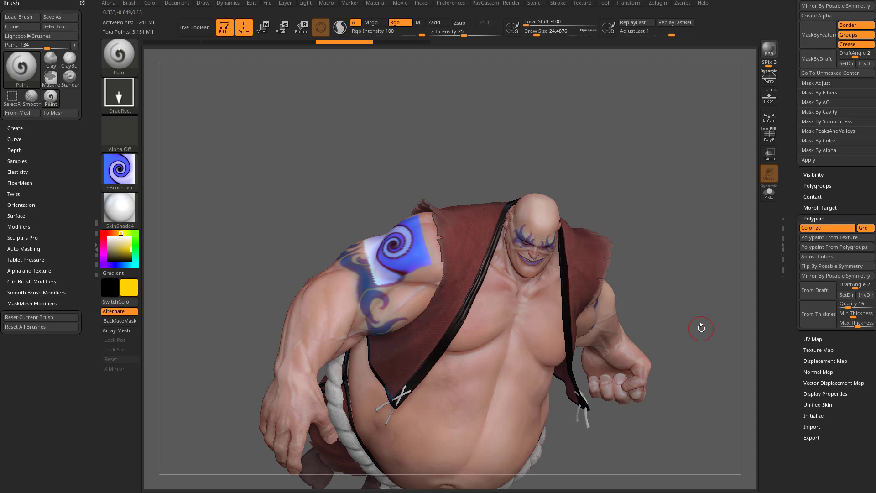
scroll(800, 207, "up", 4)
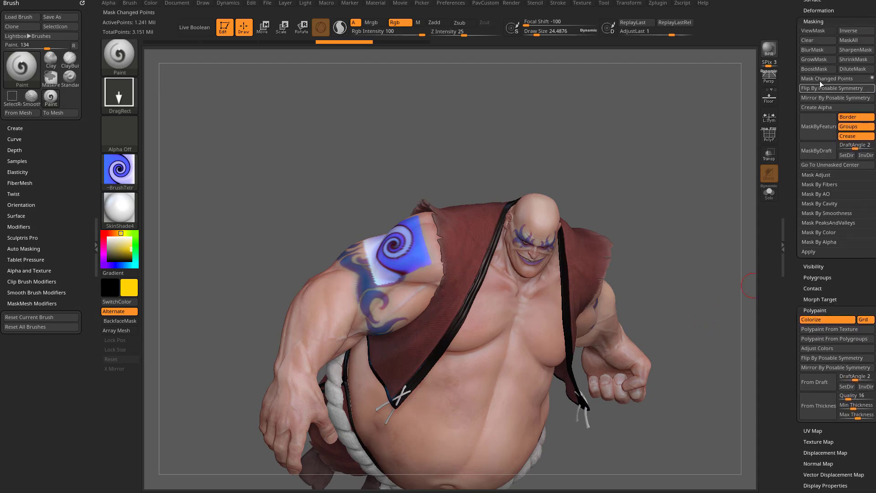
key("ctrl+shift+z")
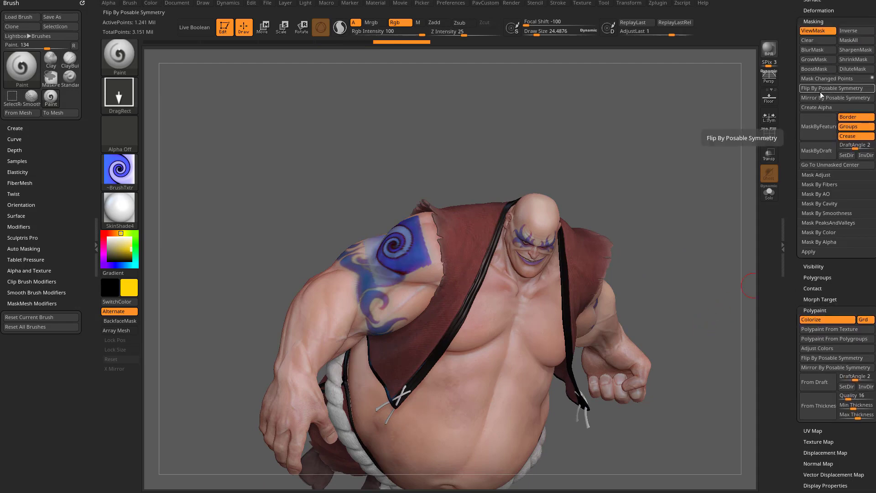
left_click_drag(702, 168, 614, 242)
key("ctrl")
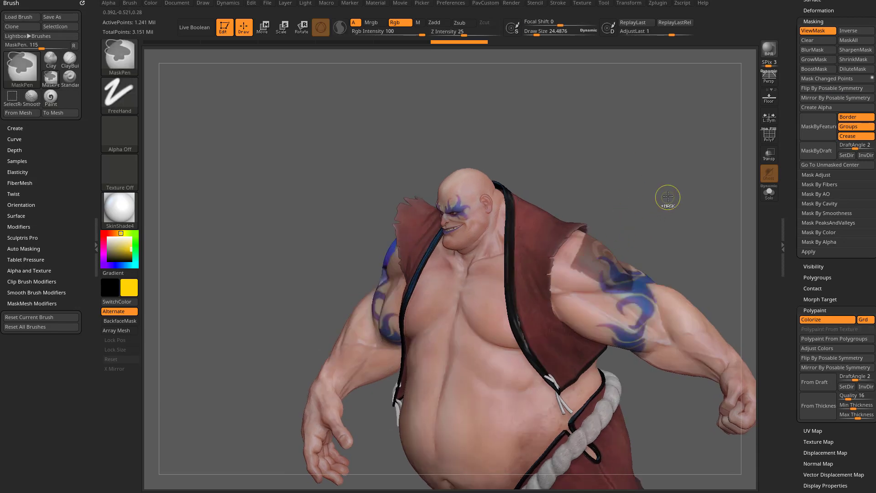
mouse_move(676, 194)
left_mouse_down()
mouse_move(627, 198)
mouse_move(693, 176)
left_mouse_up()
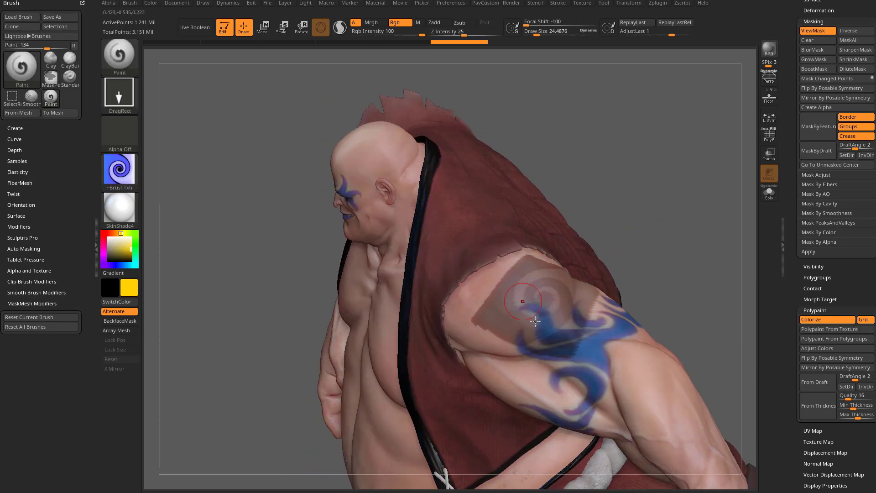
mouse_move(599, 275)
left_mouse_down()
mouse_move(640, 254)
mouse_move(618, 256)
mouse_move(620, 229)
mouse_move(612, 249)
mouse_move(648, 244)
left_mouse_up()
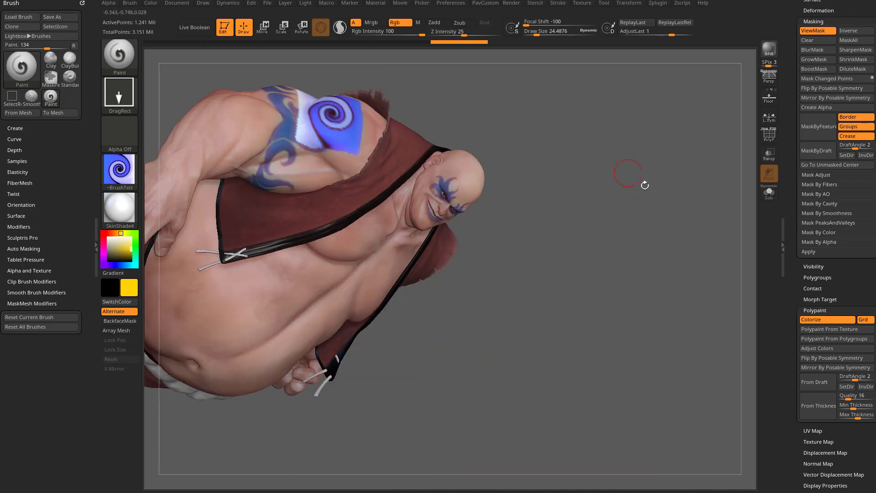
left_click_drag(644, 185, 600, 225)
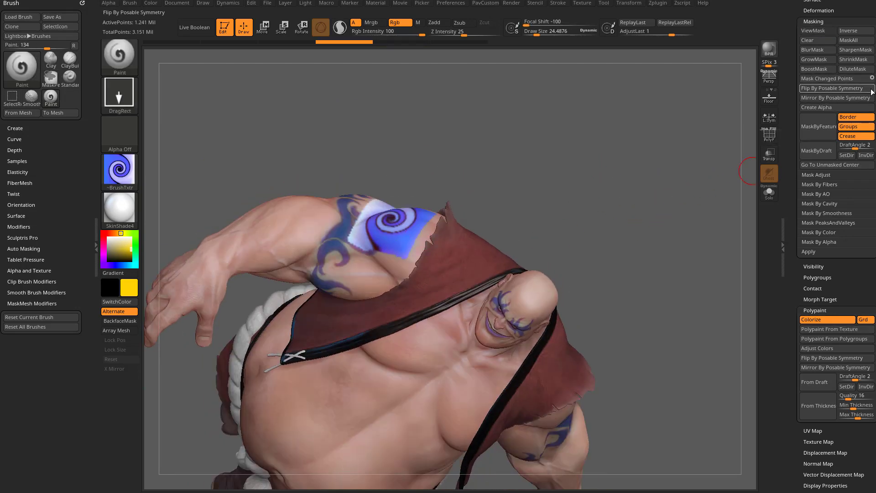
- Mask the spiral area with Mask Changed Points, flip the mask to the clenched-fist arm by posable symmetry, and invert it
left_click(819, 78)
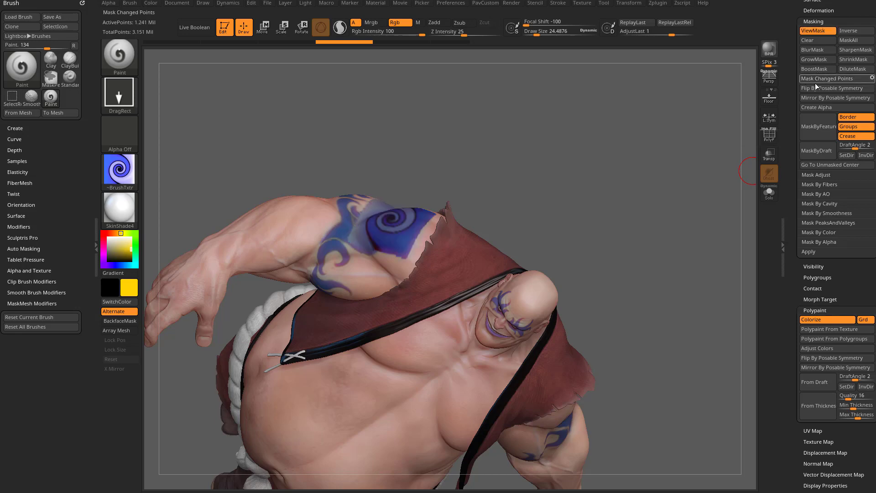
left_click_drag(671, 204, 665, 154)
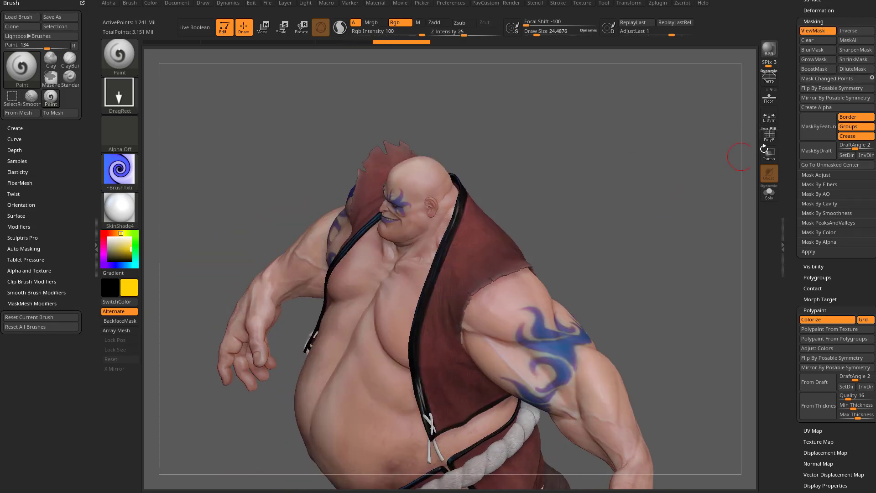
left_click(847, 79)
left_click_drag(648, 183, 645, 210)
key("ctrl+i")
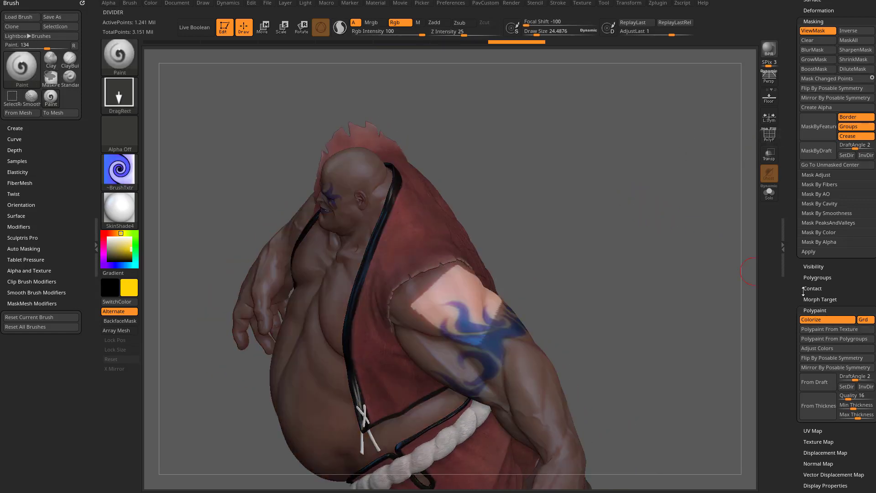
- Mirror the spiral polypaint onto the unmasked shoulder of the clenched-fist arm by posable symmetry, and clear the mask
left_click_drag(803, 292, 795, 165)
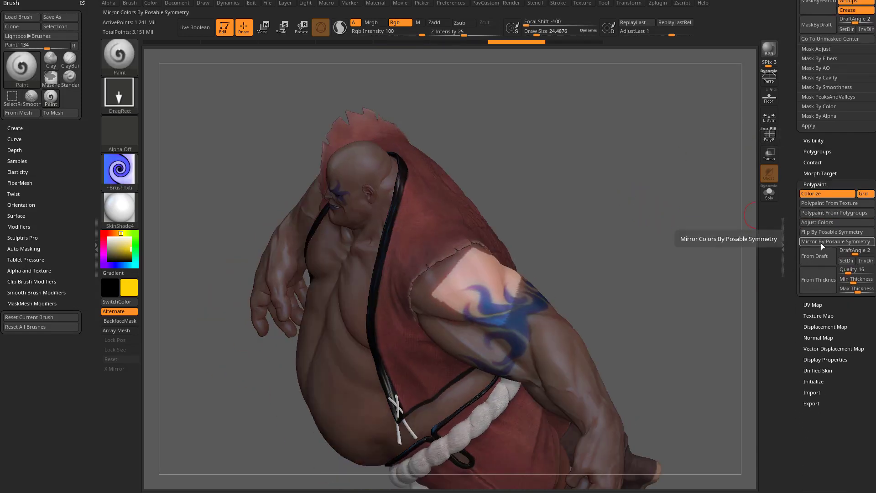
mouse_move(632, 231)
left_mouse_down()
mouse_move(656, 262)
mouse_move(638, 260)
mouse_move(537, 298)
left_mouse_up()
mouse_move(712, 210)
left_mouse_down()
mouse_move(689, 201)
mouse_move(700, 157)
mouse_move(700, 190)
mouse_move(686, 154)
mouse_move(677, 171)
mouse_move(683, 191)
mouse_move(748, 174)
left_mouse_up()
left_click(677, 171, "ctrl")
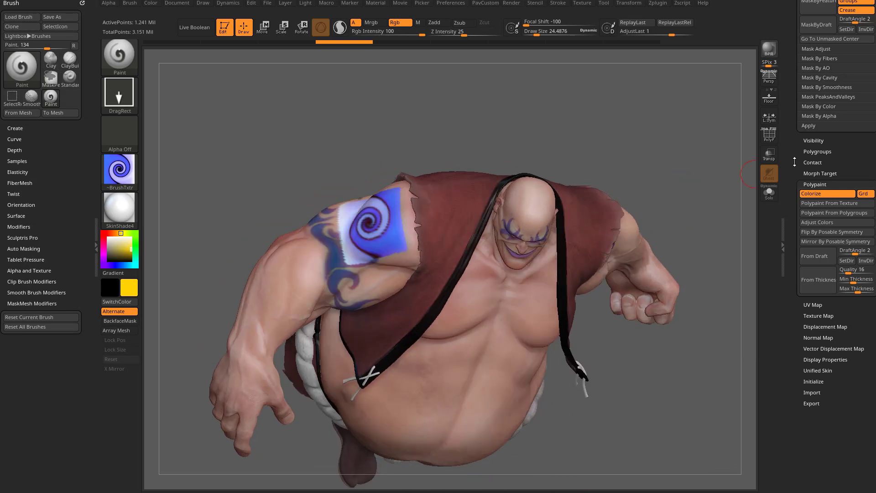
- Mask the spiral with Mask Changed Points, mirror the mask by posable symmetry, and invert it so only both shoulder patches are unmasked
scroll(822, 137, "up", 5)
left_click(845, 115)
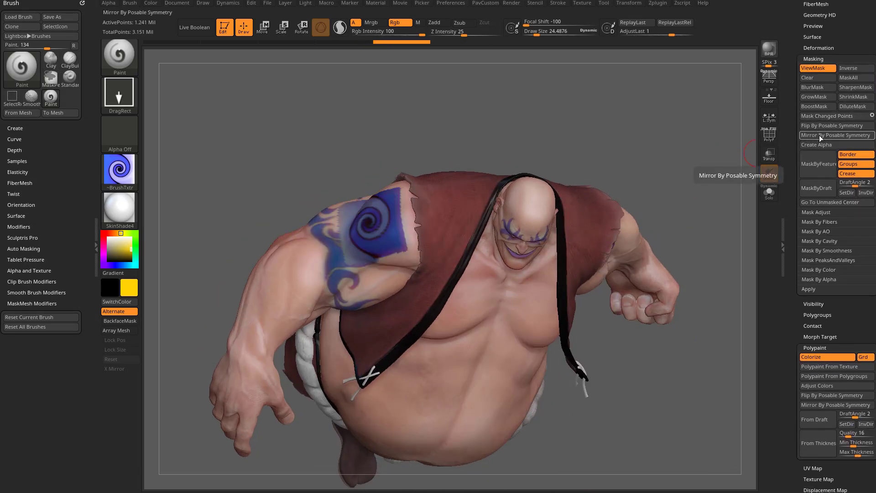
left_click(827, 135)
mouse_move(701, 177)
left_mouse_down()
mouse_move(680, 166)
mouse_move(612, 202)
mouse_move(703, 192)
mouse_move(659, 192)
left_mouse_up()
key("ctrl")
left_click(678, 165, "ctrl")
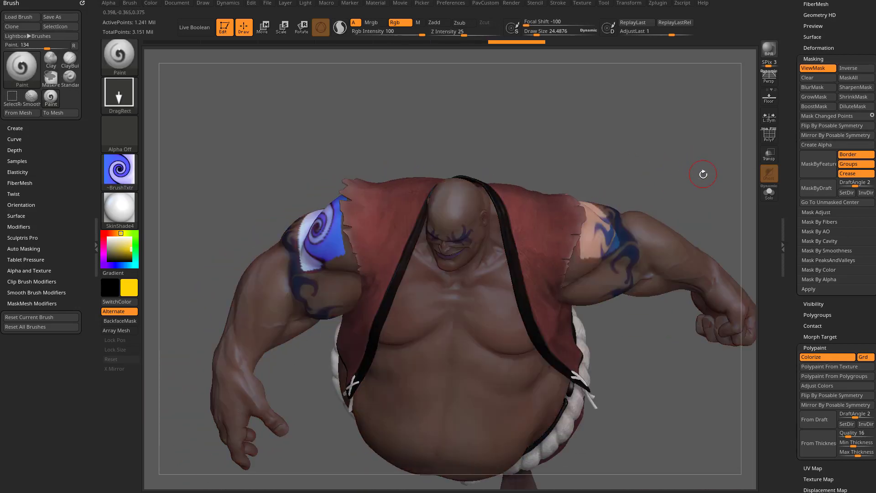
- Flip the polypaint between the two unmasked shoulder patches by posable symmetry, clear the mask, and inspect both arms
left_click_drag(789, 196, 790, 33)
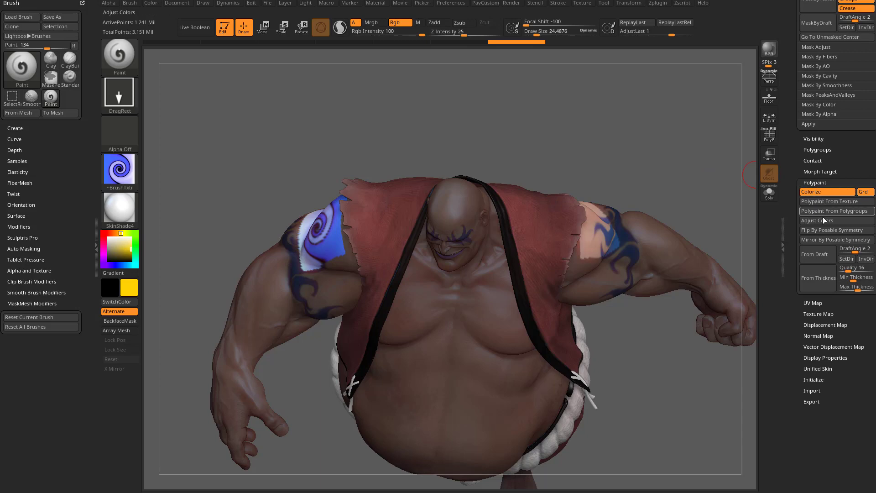
left_click(817, 231)
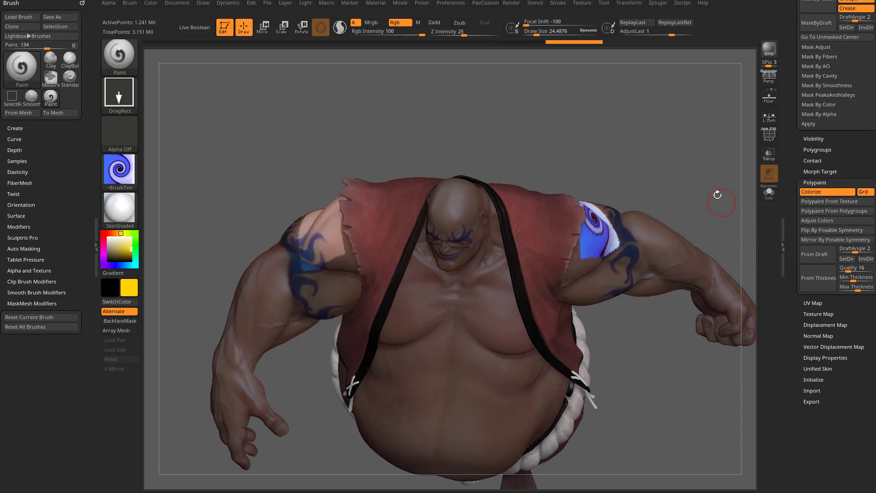
left_click_drag(717, 195, 624, 244, "ctrl")
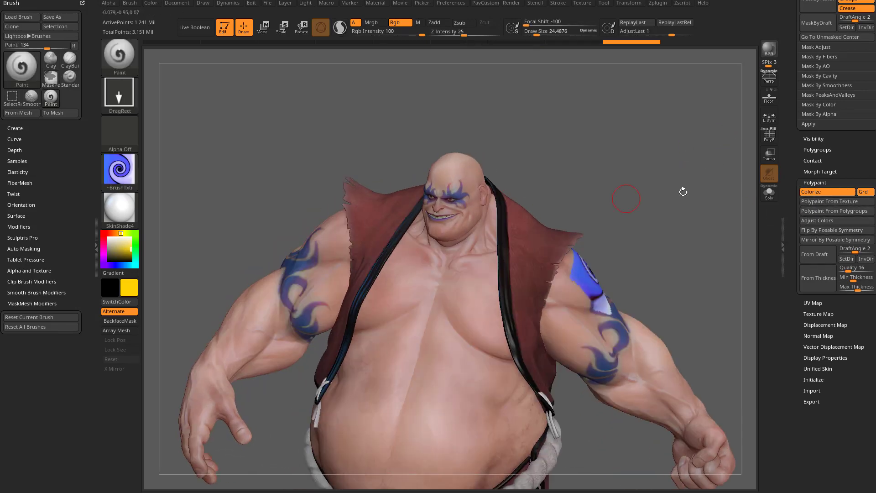
left_click_drag(684, 191, 670, 175)
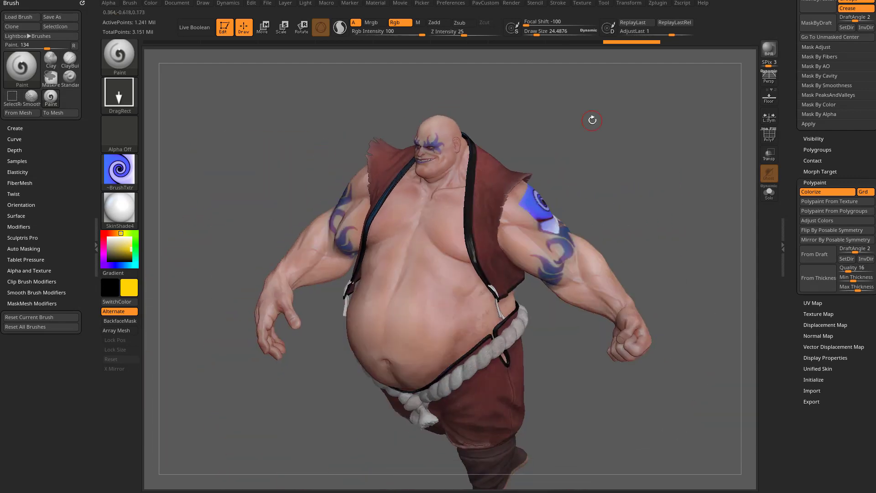
- Step back through the undo history to restore the original tattoos without the spiral
left_click_drag(592, 120, 642, 93)
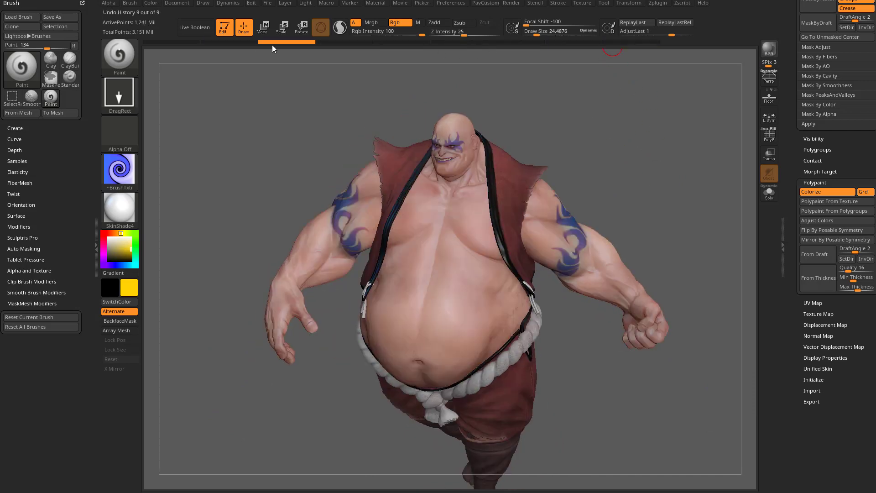
left_click_drag(315, 114, 236, 149)
- Switch the Paint brush back to the Dots stroke and turn its texture off
left_click_drag(652, 164, 624, 149)
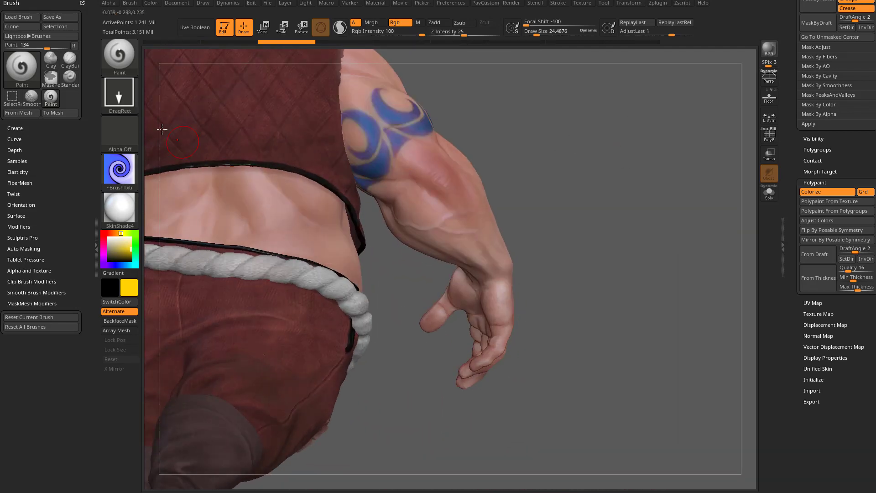
left_click(120, 94)
left_click(161, 108)
left_click(120, 172)
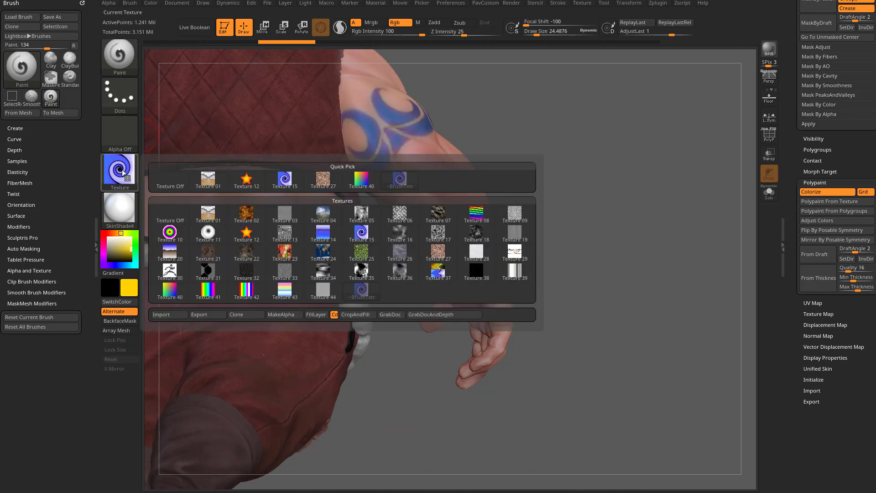
left_click(170, 180)
- Set Draw Size to 18.76, paint a short test stroke on the open palm, and undo the stroke
mouse_move(607, 200)
left_mouse_down()
mouse_move(610, 208)
mouse_move(603, 185)
mouse_move(618, 188)
mouse_move(616, 200)
left_mouse_up()
key("s")
mouse_move(467, 308)
left_mouse_down()
mouse_move(459, 314)
mouse_move(470, 315)
left_mouse_up()
key("ctrl+z")
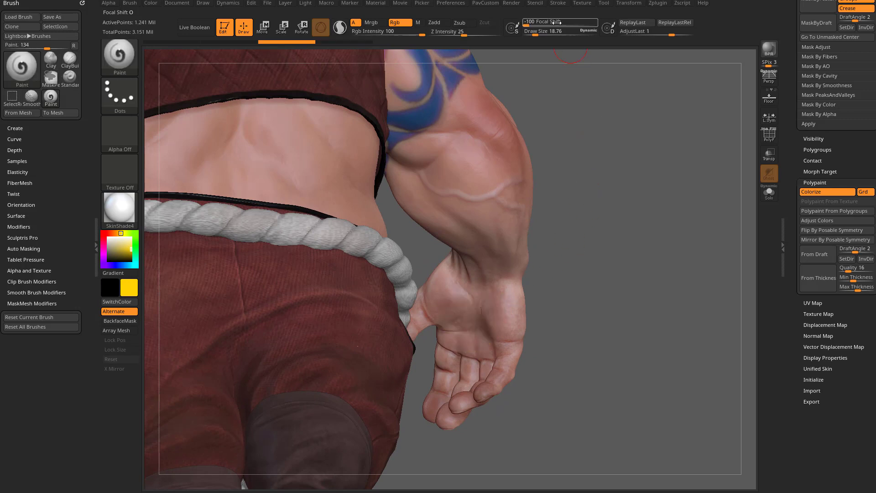
- Set the Paint brush's Focal Shift to 0 and Draw Size to about 22.49, and paint a yellow disc on the open palm
left_click(557, 21)
left_click_drag(555, 243, 553, 219, "alt")
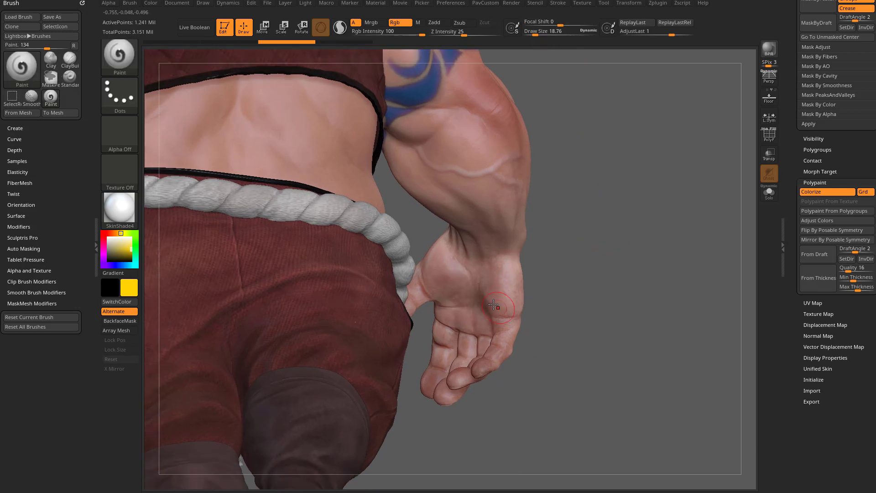
key("s")
mouse_move(470, 309)
left_mouse_down()
mouse_move(450, 301)
mouse_move(476, 286)
left_mouse_up()
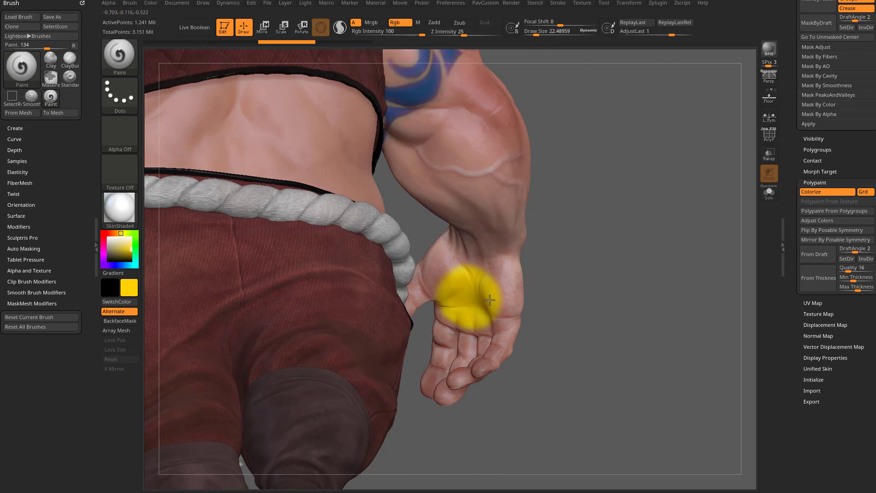
- Set Draw Size to 5.44 and paint two black eyes and a smiling mouth on the palm's yellow disc
key("[")
key("[")
key("[")
key("[")
left_click(110, 257)
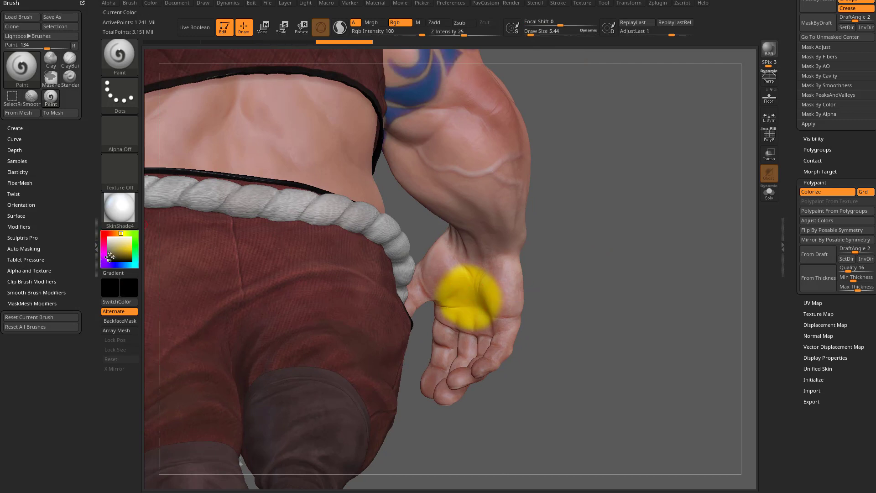
left_click(457, 290)
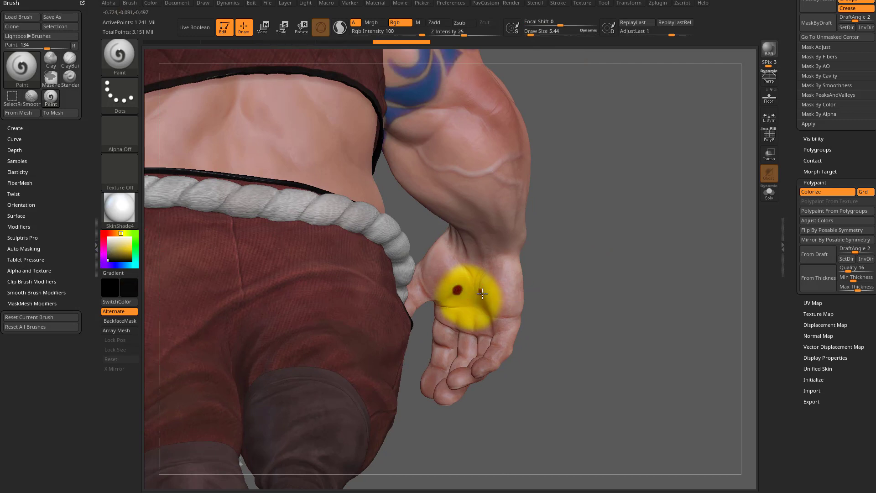
left_click(482, 292)
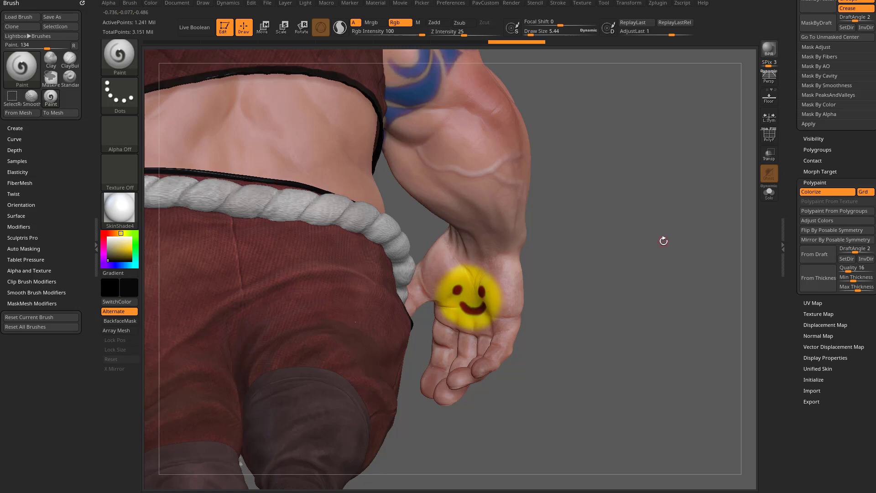
- Try to mask the changed points of the smiley on the open palm, and undo the attempt
key("f")
left_click_drag(656, 233, 516, 239)
left_click_drag(455, 383, 319, 403)
right_click_drag(325, 432, 701, 223)
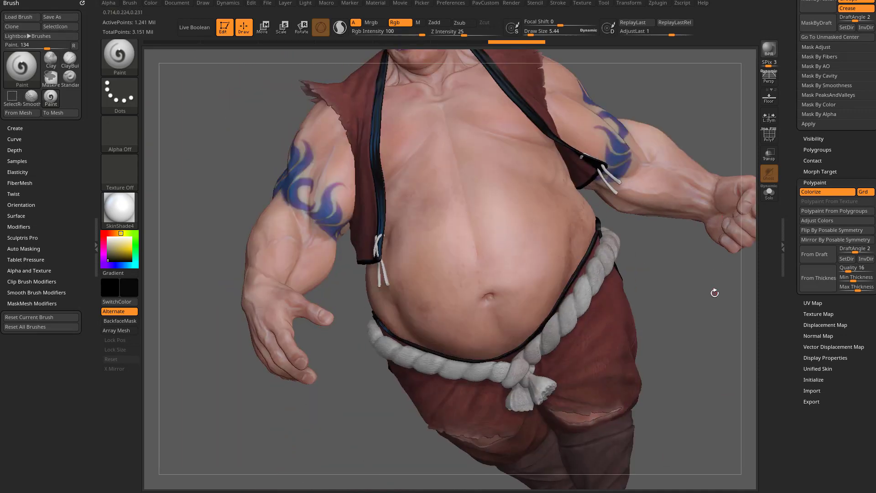
right_click_drag(715, 293, 707, 241)
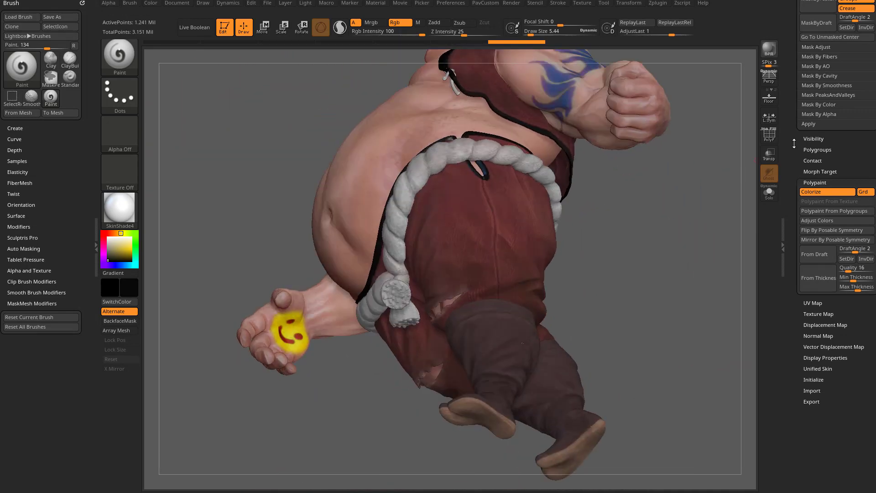
left_click_drag(794, 144, 797, 235)
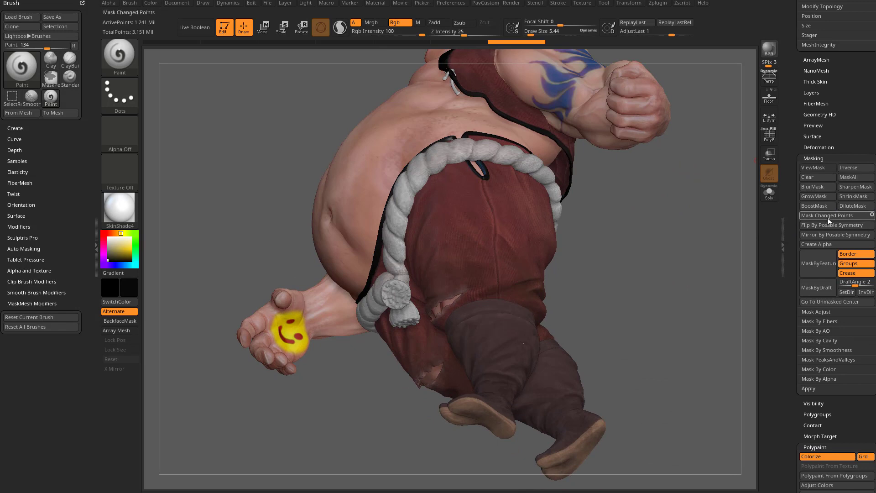
key("ctrl+h")
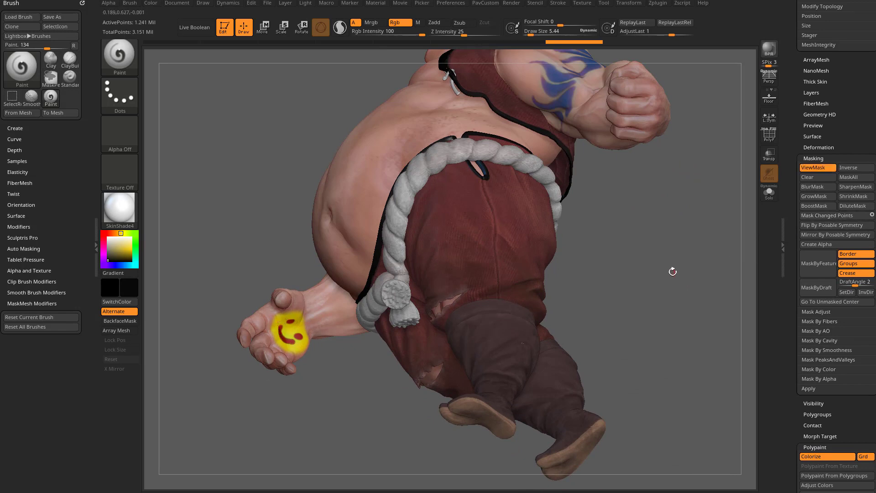
key("ctrl+h")
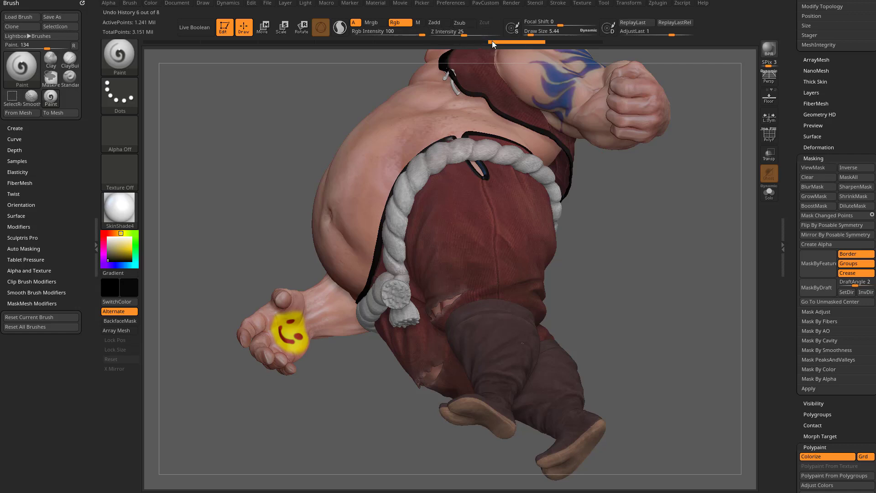
- Mark the undo history state before the smiley as the comparison point and mask the points changed up to the finished smiley
left_click_drag(493, 41, 461, 42)
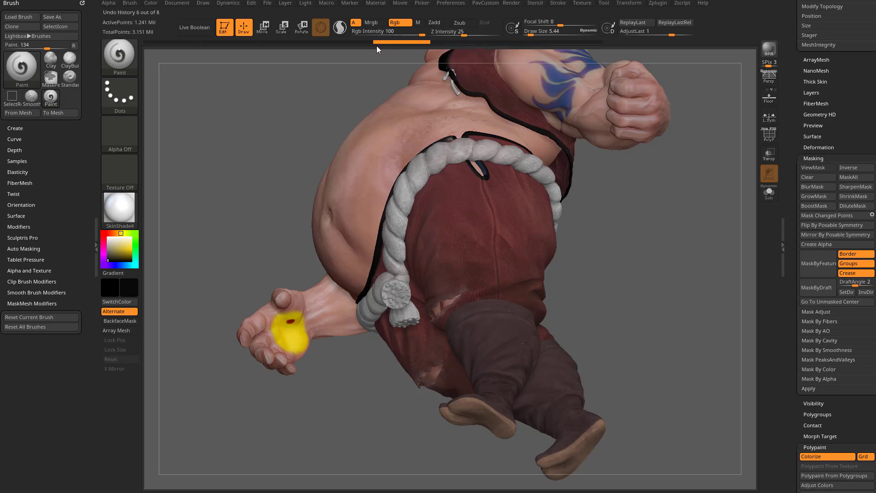
left_click_drag(333, 48, 314, 45)
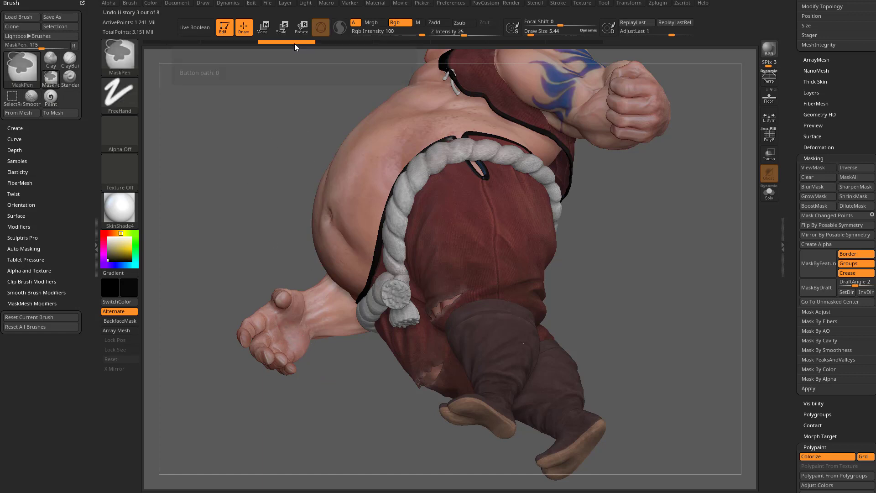
left_click(362, 42)
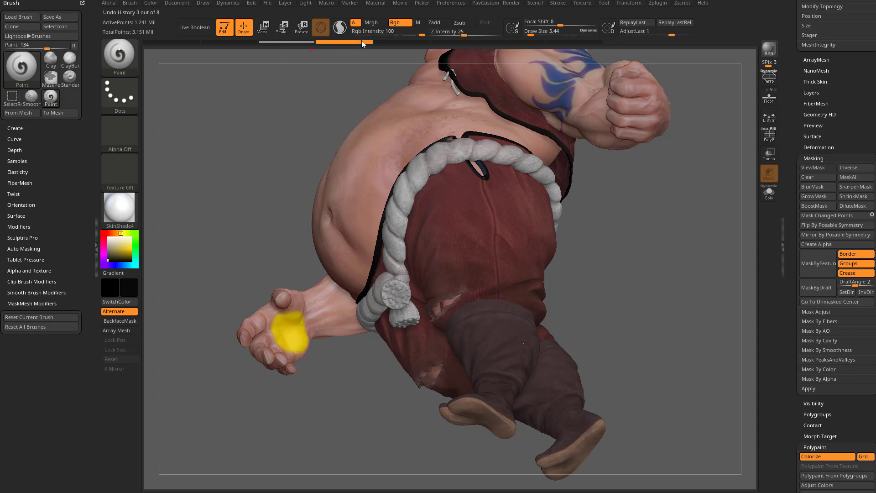
left_click(500, 42)
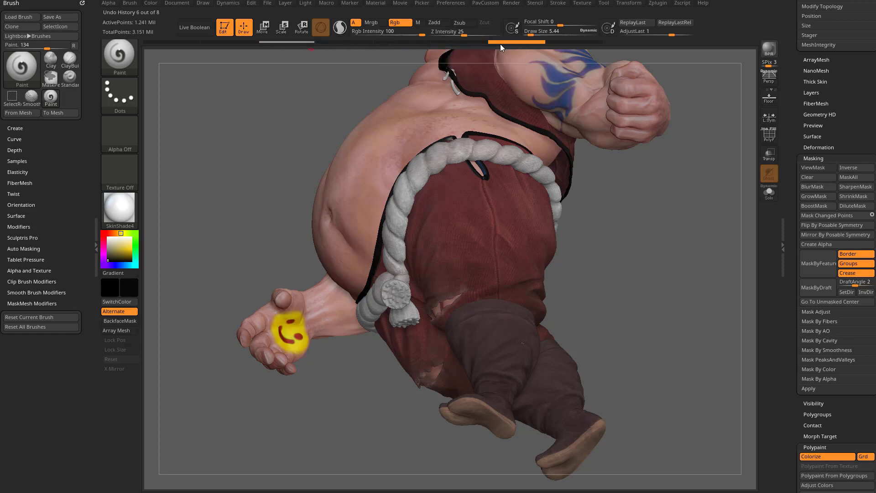
left_click(825, 215)
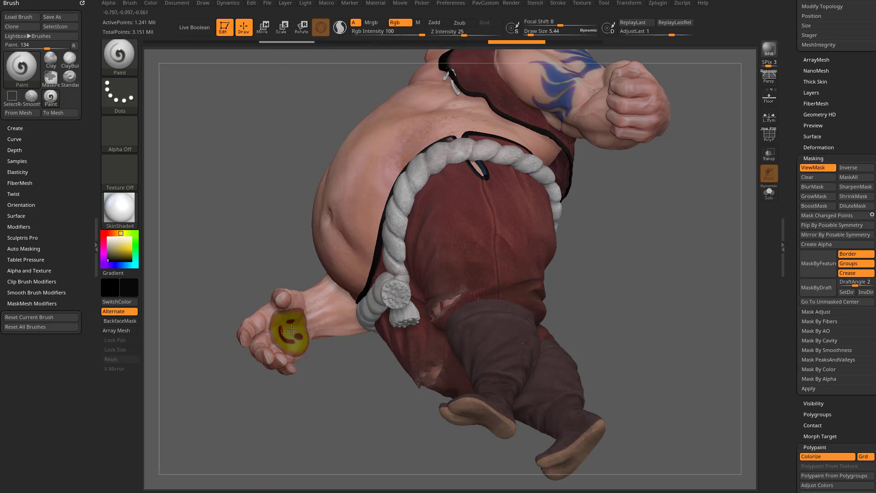
- Mirror the smiley-shaped mask onto the closed fist's palm by posable symmetry and invert the mask
left_click_drag(706, 251, 678, 302)
scroll(792, 214, "up", 1)
left_click_drag(792, 213, 796, 340)
left_click_drag(560, 353, 659, 300)
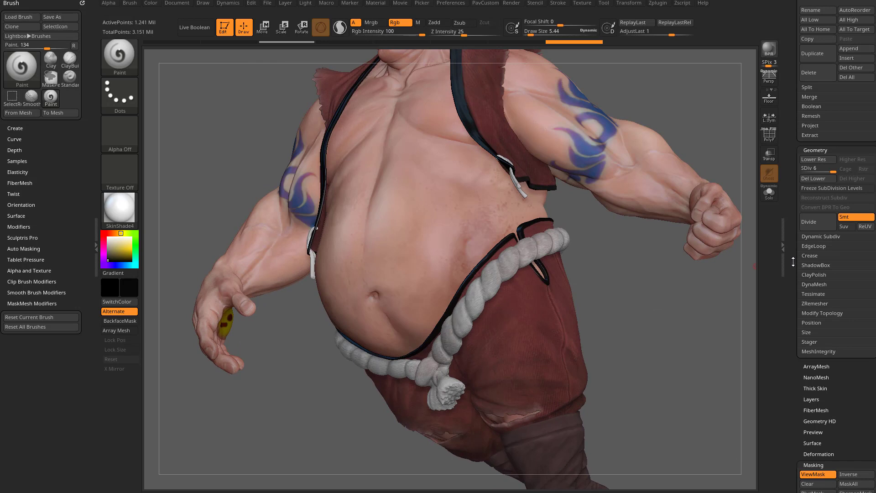
scroll(793, 263, "down", 6)
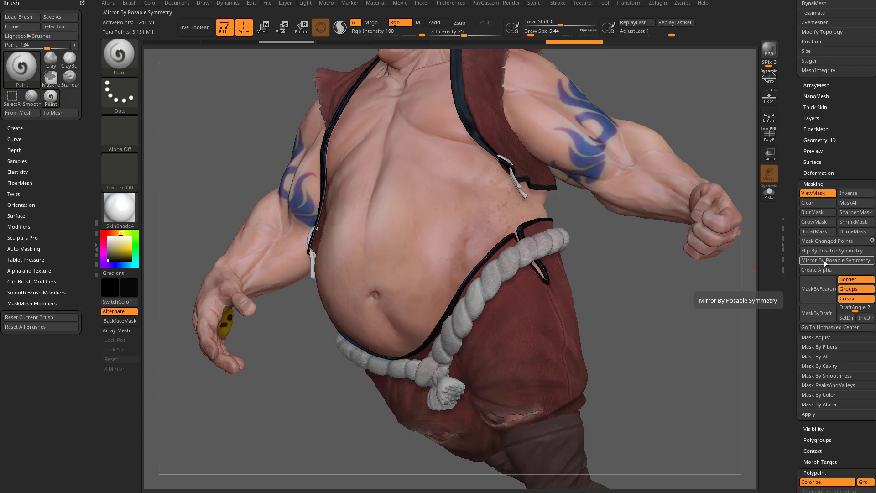
left_click_drag(689, 323, 691, 312)
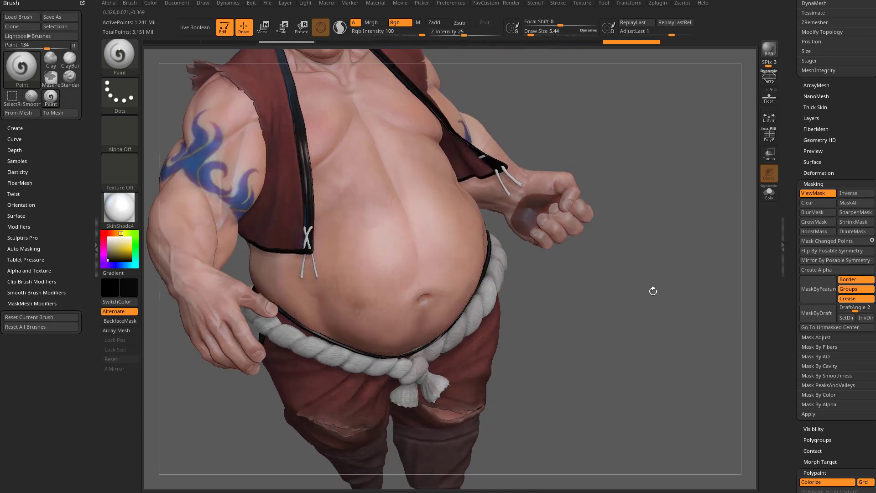
left_click_drag(653, 291, 696, 299)
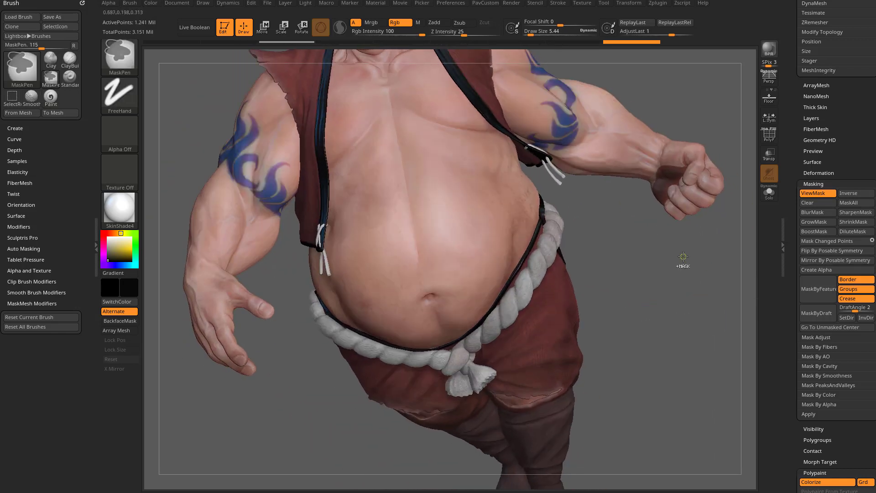
left_click(689, 272, "ctrl")
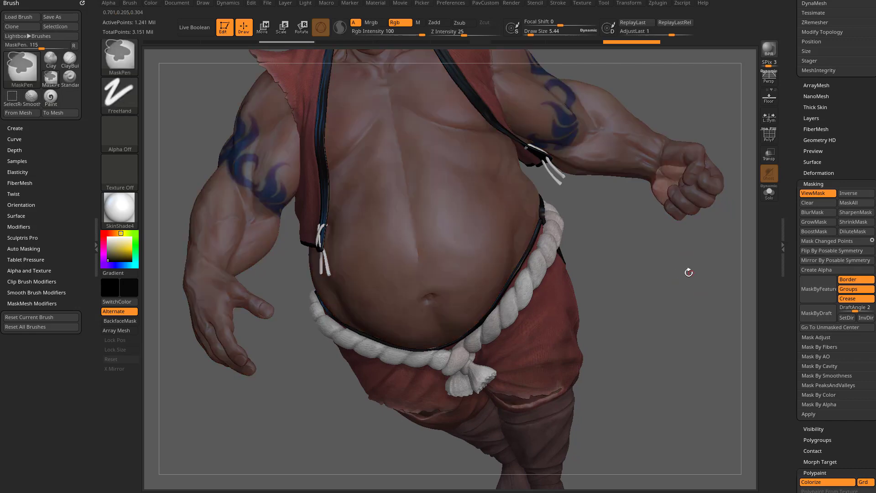
- Flip the polypaint between the two unmasked palm patches by posable symmetry, inspect the open palm, and undo the flip
left_click_drag(689, 272, 660, 264)
left_click_drag(790, 234, 791, 159)
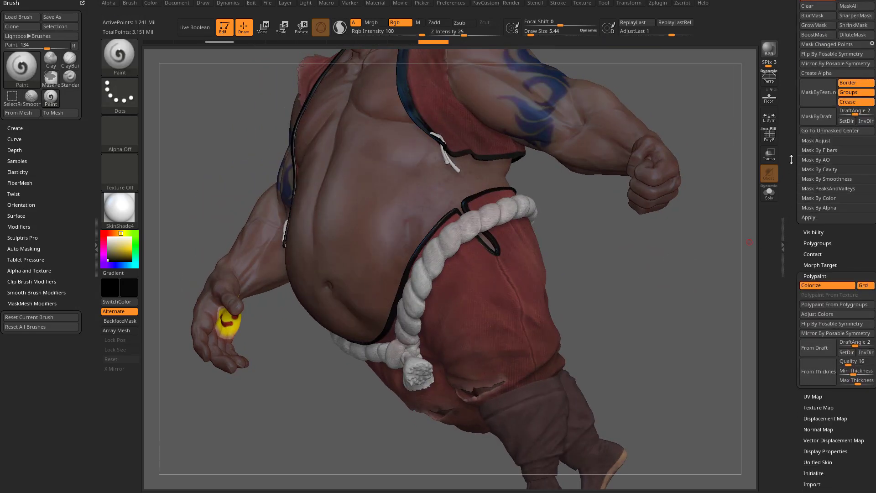
left_click(815, 323)
left_click_drag(673, 263, 226, 324)
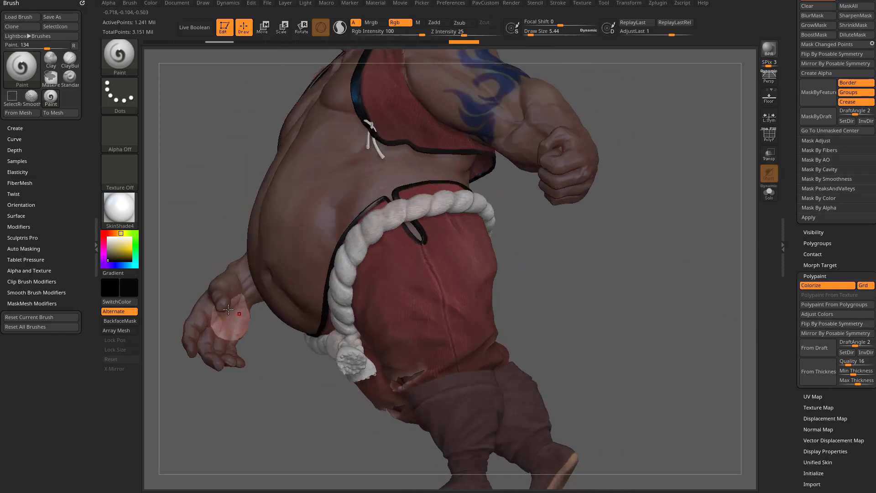
left_click_drag(618, 260, 606, 177)
mouse_move(675, 302)
left_mouse_down()
mouse_move(678, 287)
mouse_move(682, 305)
left_mouse_up()
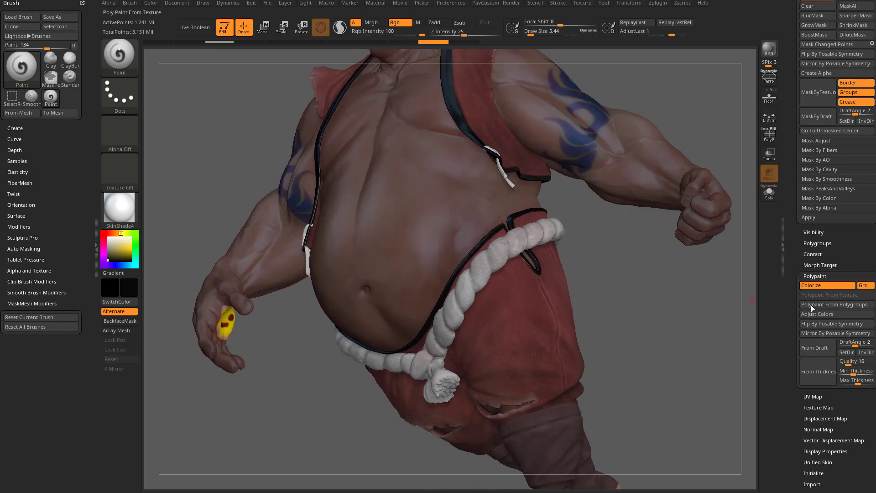
- Mask the open hand with a rectangle, mirror the polypaint onto the fist's palm by posable symmetry, and undo both changes
mouse_move(679, 346)
left_mouse_down()
mouse_move(701, 322)
mouse_move(224, 321)
left_mouse_up()
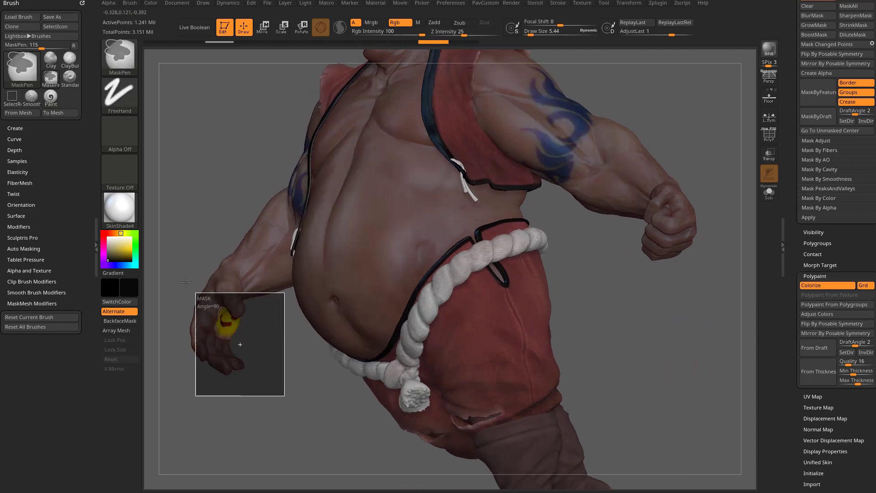
left_click_drag(660, 329, 753, 337)
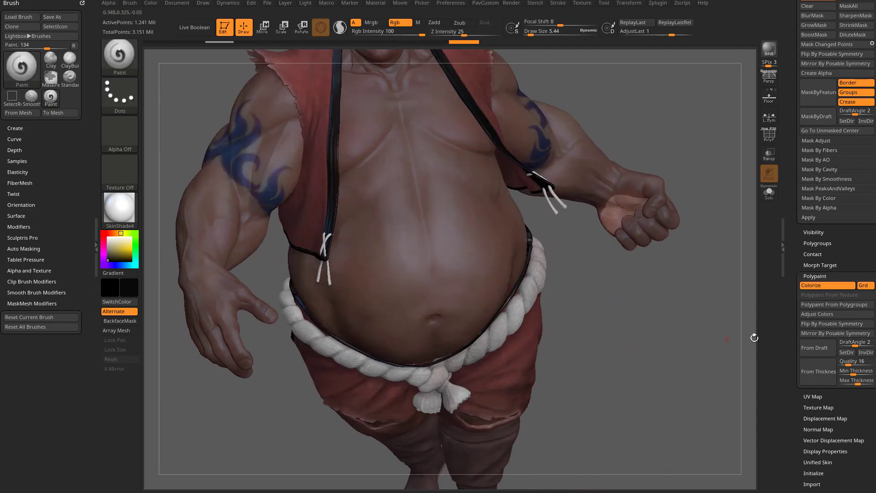
left_click(825, 333)
mouse_move(594, 329)
left_mouse_down()
mouse_move(217, 368)
mouse_move(253, 422)
mouse_move(638, 176)
left_mouse_up()
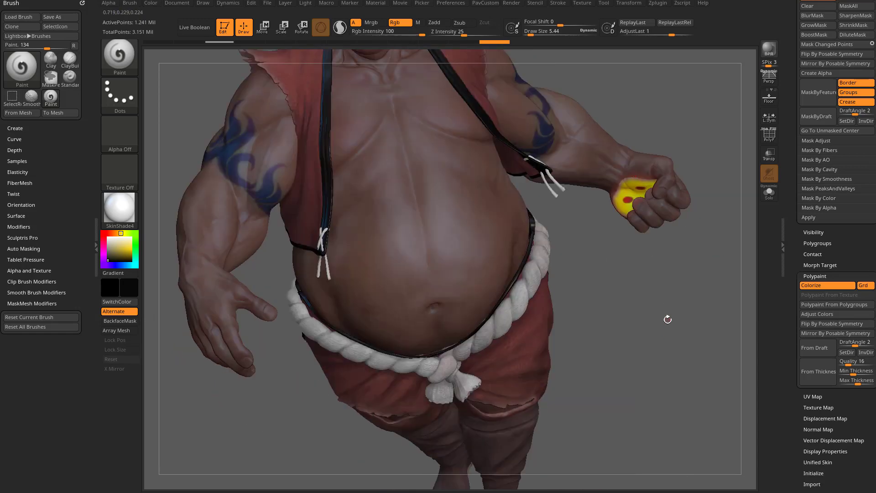
key("ctrl+z")
left_click_drag(659, 315, 650, 308)
key("ctrl+z")
key("ctrl+z")
- Repeat the rectangular mask over the smiley palm and the polypaint mirror by posable symmetry, and undo them again
left_click_drag(578, 252, 600, 270)
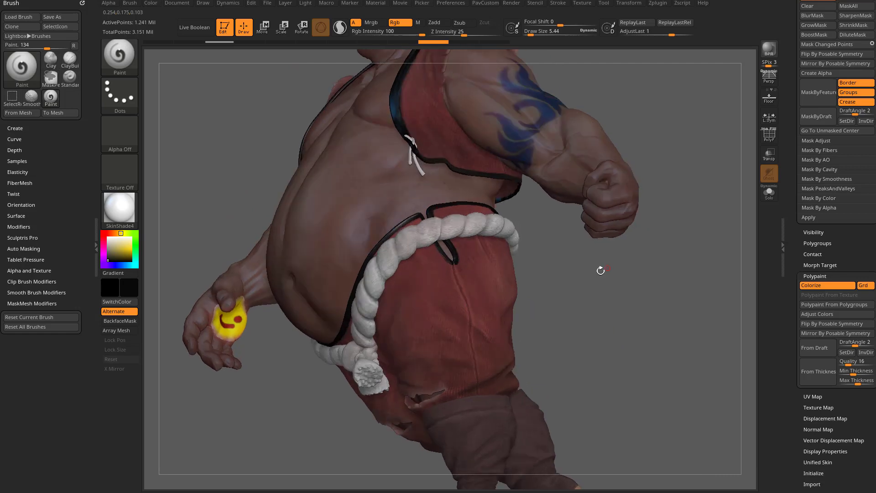
left_click_drag(276, 380, 209, 297, "ctrl")
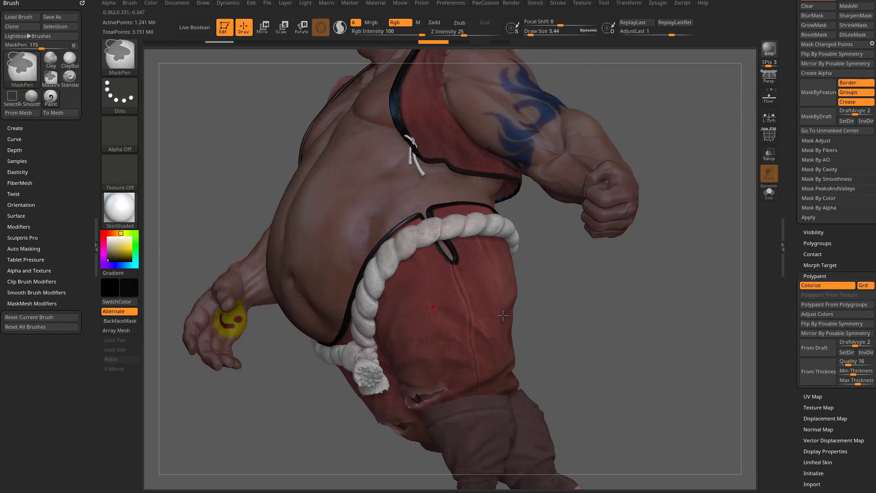
left_click_drag(548, 347, 650, 346)
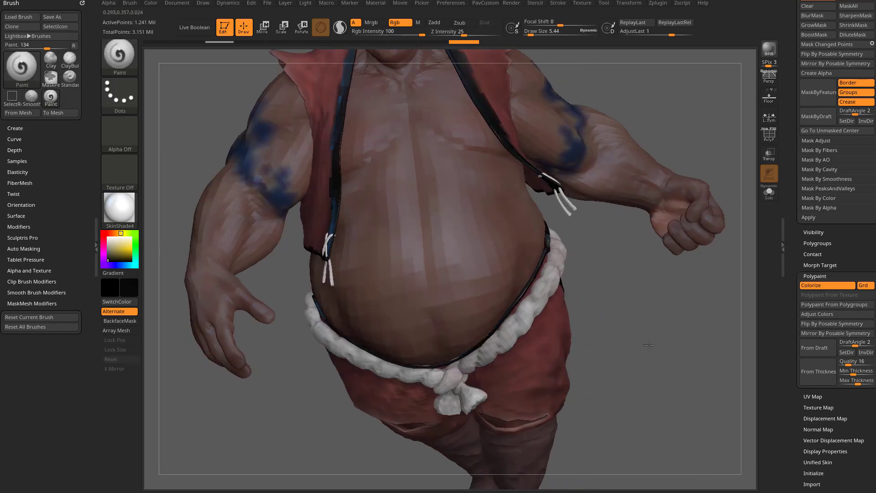
left_click(825, 332)
mouse_move(698, 363)
left_mouse_down()
mouse_move(683, 292)
mouse_move(717, 311)
mouse_move(653, 285)
left_mouse_up()
key("ctrl+z")
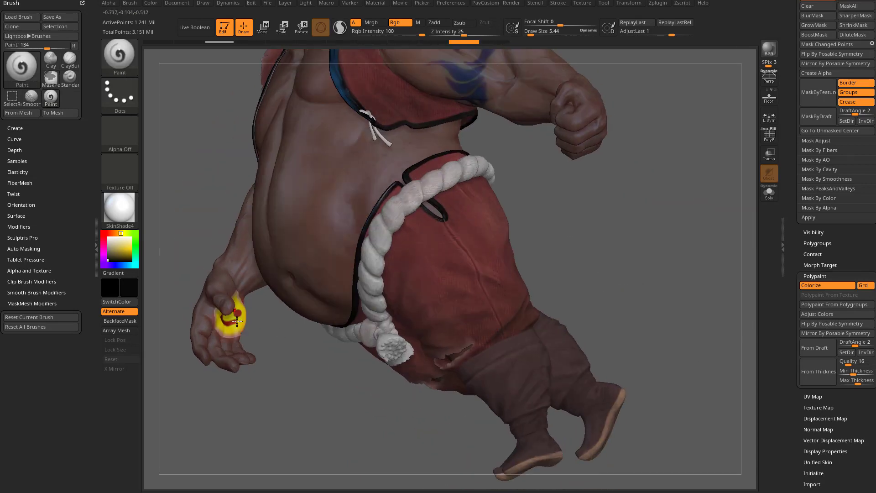
key("ctrl+z")
key("ctrl+z")
key("ctrl+z")
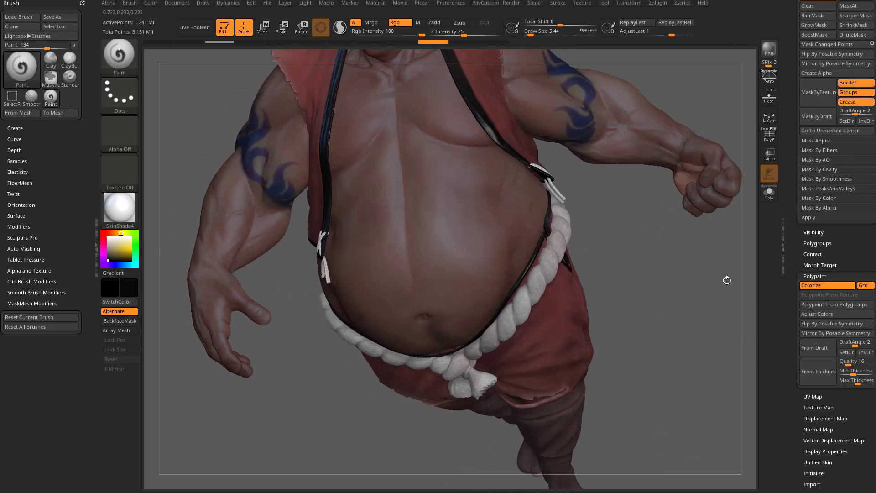
- Flip the smiley polypaint onto the fist's palm by posable symmetry, and undo the flip
left_click(820, 326)
mouse_move(718, 330)
left_mouse_down()
mouse_move(289, 322)
mouse_move(611, 134)
left_mouse_up()
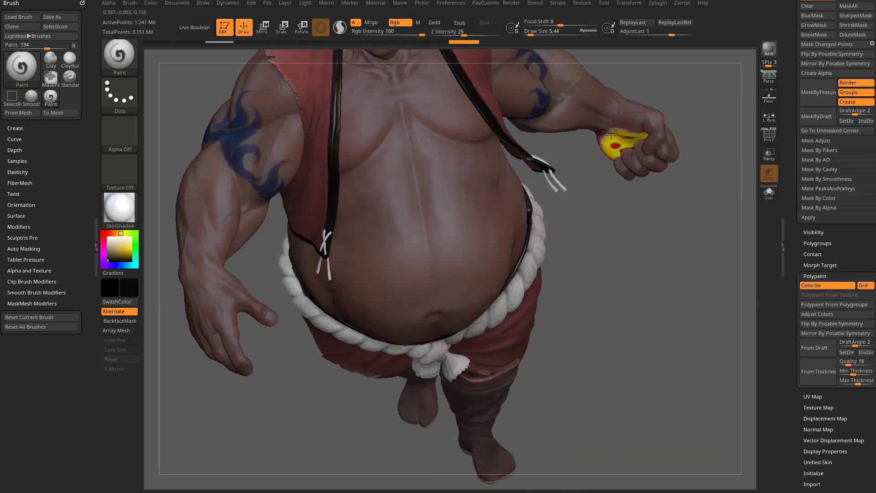
left_click_drag(675, 304, 654, 279)
- Mask the open hand to protect its smiley, mirror the polypaint by posable symmetry, and check the open palm
left_click_drag(333, 416, 159, 278, "ctrl")
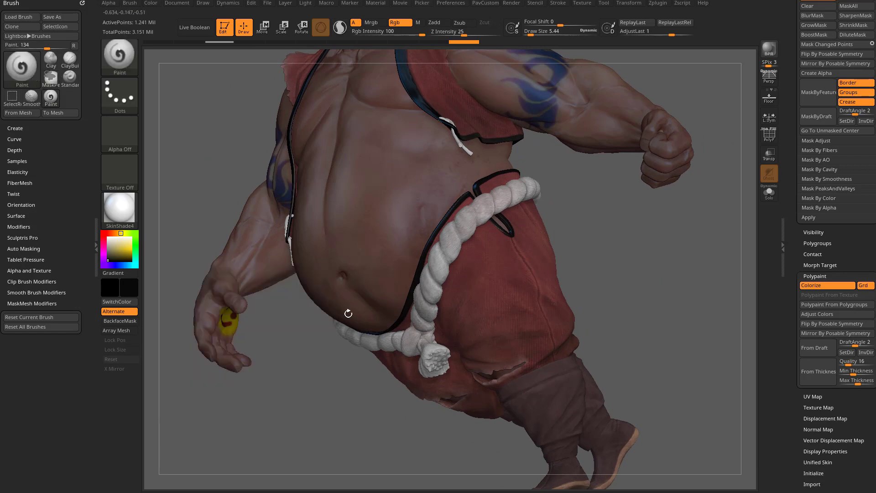
left_click_drag(349, 313, 783, 311)
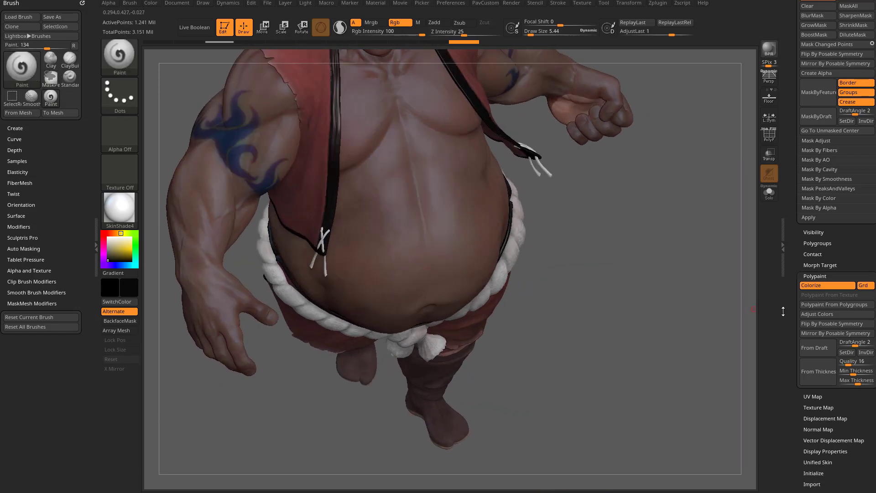
left_click(817, 333)
left_click_drag(310, 384, 248, 294)
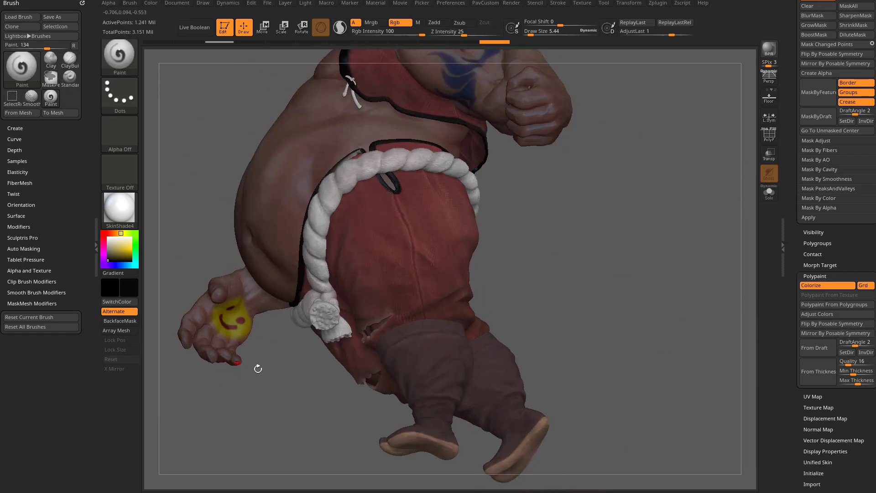
- Inspect the mirrored smiley on the fist's palm from several angles and clear the mask from the body
left_click_drag(258, 369, 664, 165)
left_click_drag(644, 244, 671, 271)
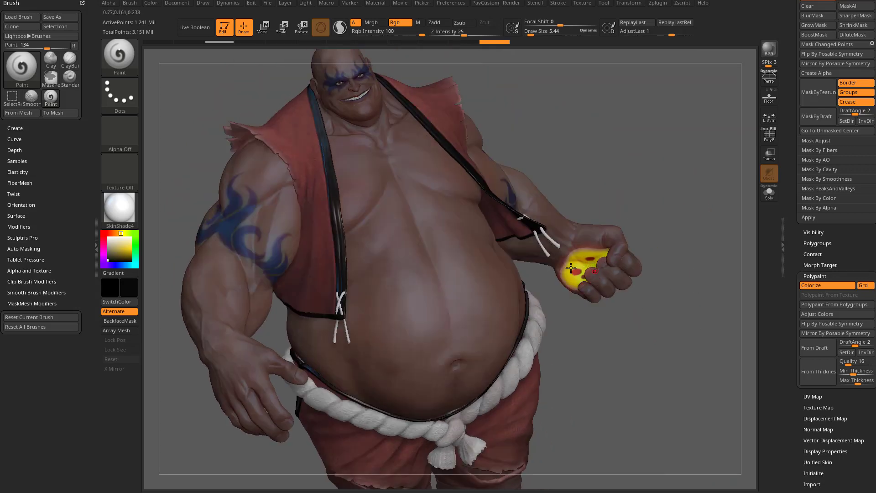
left_click_drag(646, 212, 624, 285)
left_click_drag(712, 222, 539, 279, "alt")
mouse_move(686, 262)
left_mouse_down()
mouse_move(615, 281)
mouse_move(636, 239)
left_mouse_up()
- Set the draw size to about 20.58 and choose the ChiselCreature brush with the Scale3 shape
key("s")
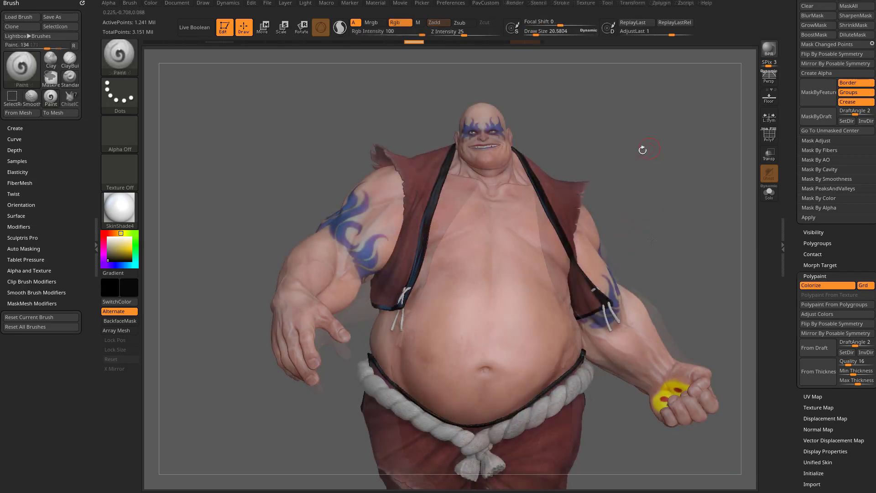
left_click_drag(643, 150, 647, 204)
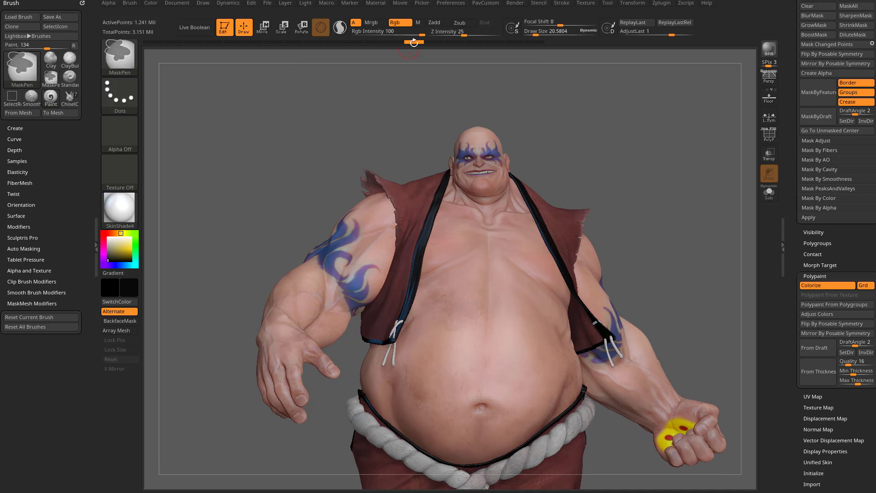
left_click_drag(549, 110, 497, 125)
left_click_drag(425, 130, 389, 181)
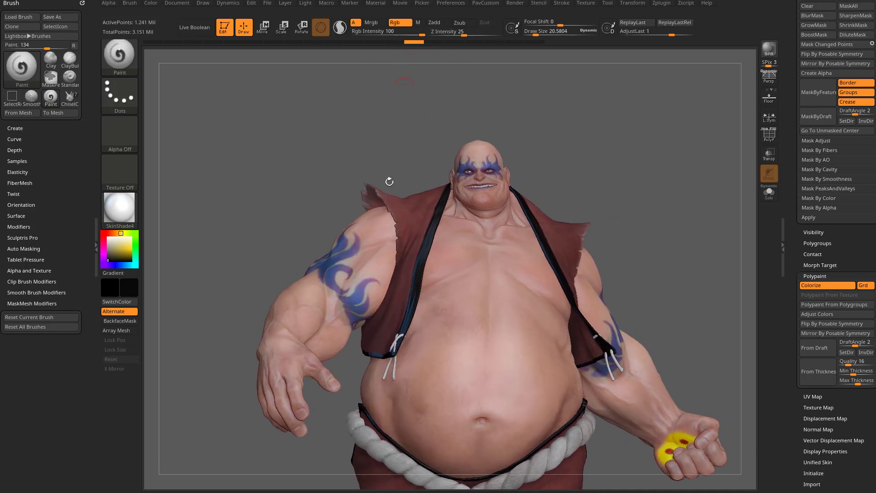
left_click_drag(604, 162, 390, 135)
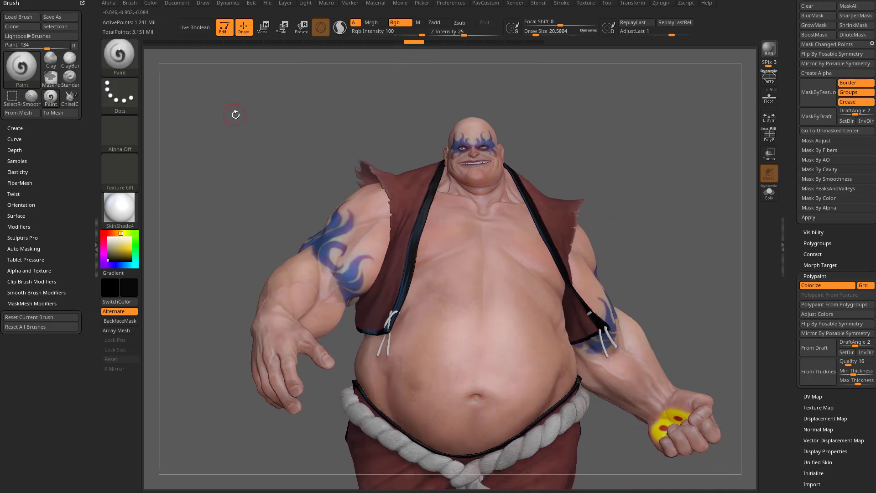
key("b")
key("c")
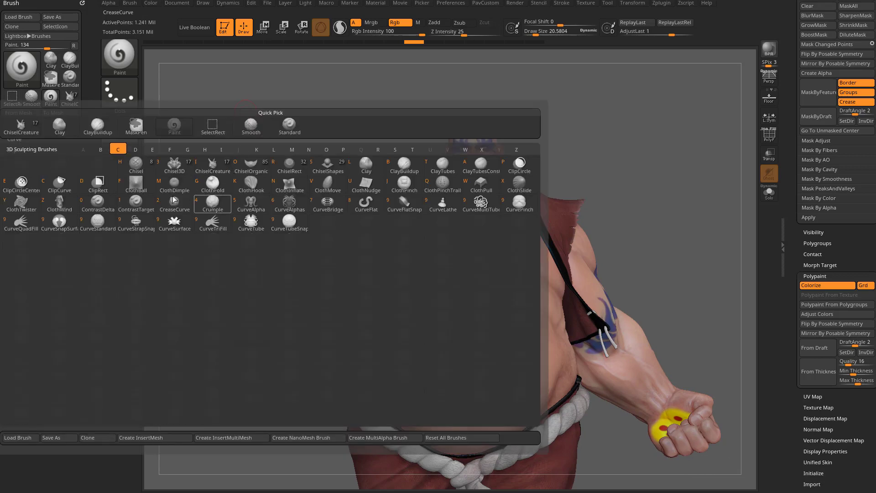
left_click(214, 164)
left_click_drag(615, 141, 560, 142)
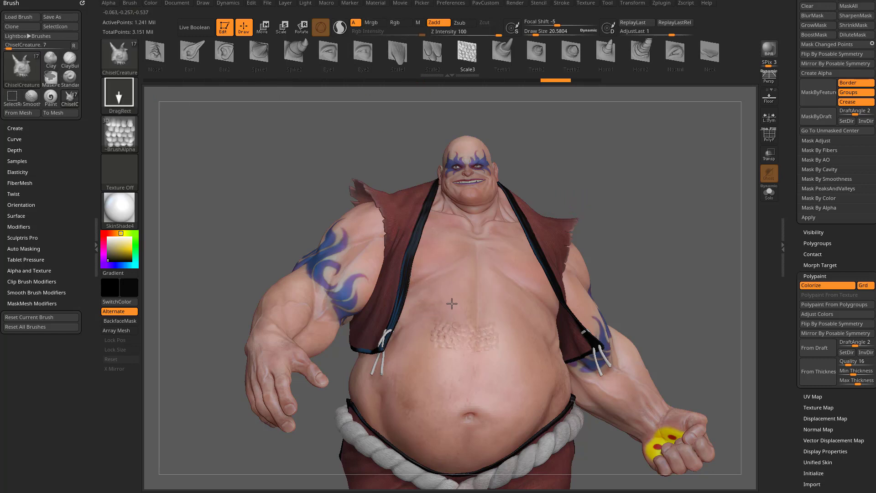
- Try stamping Scale3 detail on both sides of the belly with regular X symmetry, undoing the stamps
left_click_drag(444, 359, 438, 339)
key("ctrl+z")
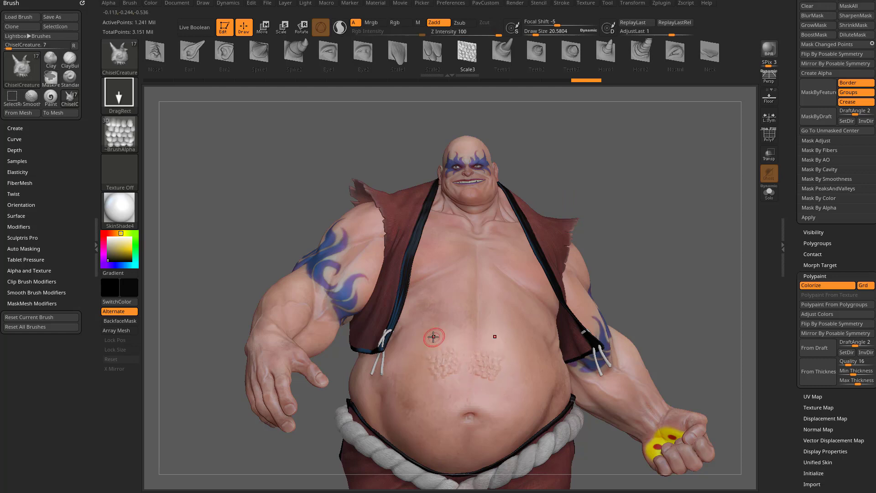
left_click_drag(404, 367, 414, 323)
key("ctrl+z")
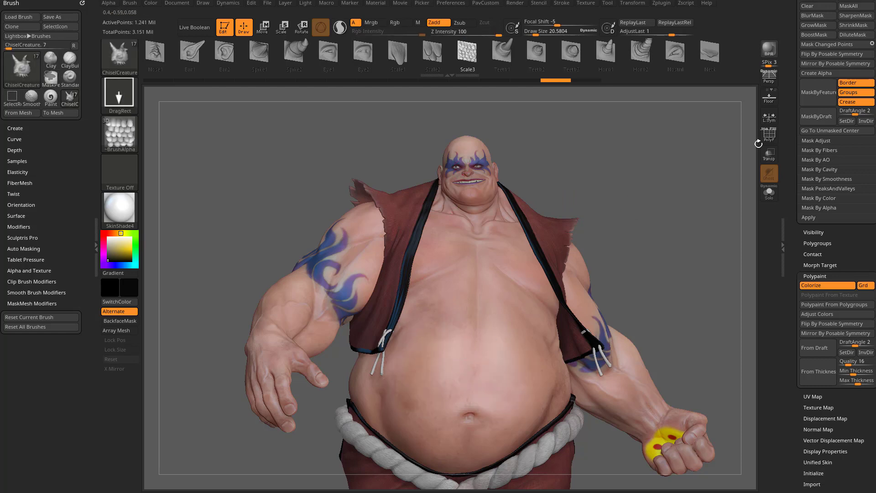
- Turn on local symmetry, stamp Scale3 detail across the middle of the belly, and undo the stamp
left_click(769, 116)
left_click_drag(441, 315, 470, 340)
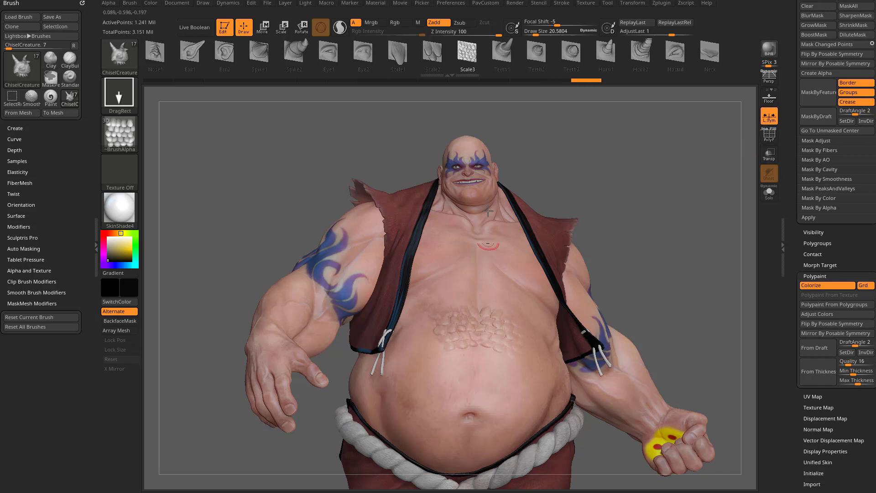
key("ctrl+z")
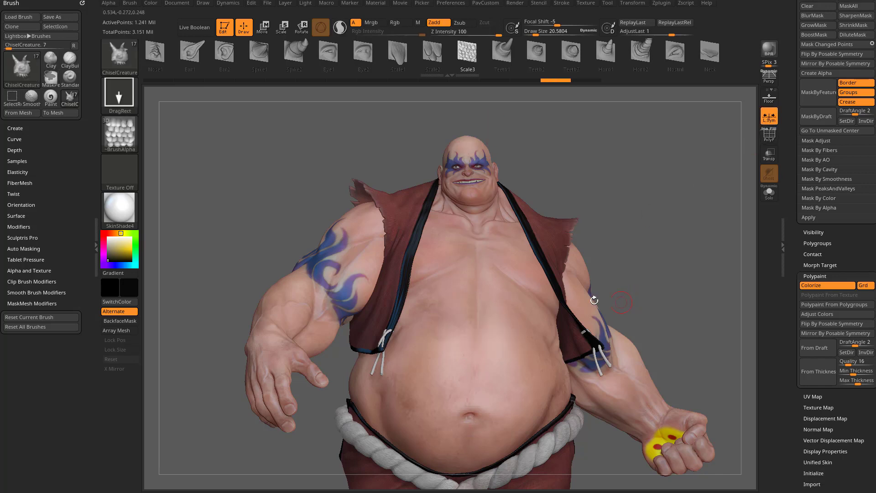
- Show the floor grid to examine the character's pose around the world axis, and switch off the grid and local symmetry
left_click(766, 100)
left_click_drag(642, 196, 527, 296, "alt")
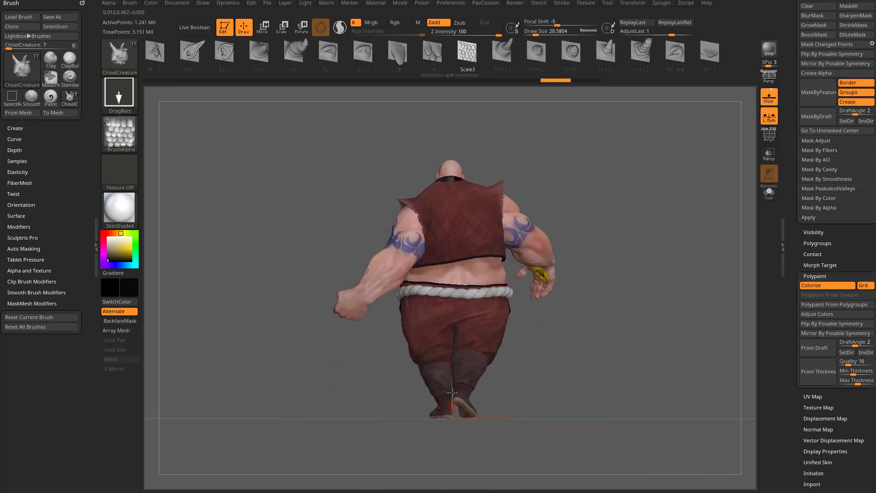
left_click_drag(576, 191, 687, 227)
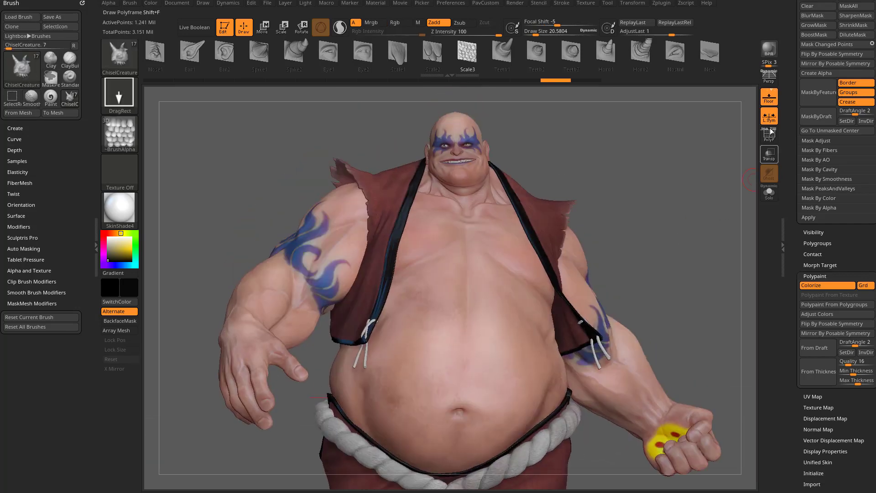
left_click_drag(685, 167, 690, 155)
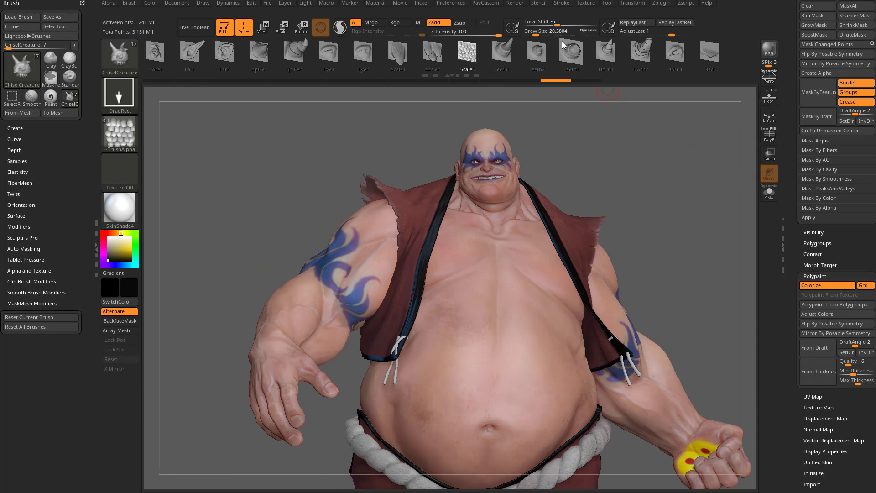
- Dock the Transform palette beside the canvas and enable Use Posable Symmetry on the character
left_click(632, 3)
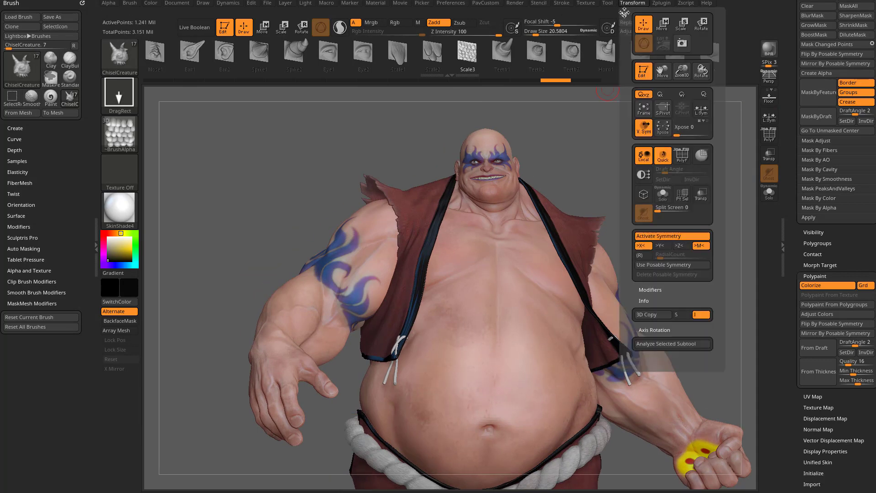
mouse_move(624, 15)
left_mouse_down()
mouse_move(148, 99)
mouse_move(38, 54)
left_mouse_up()
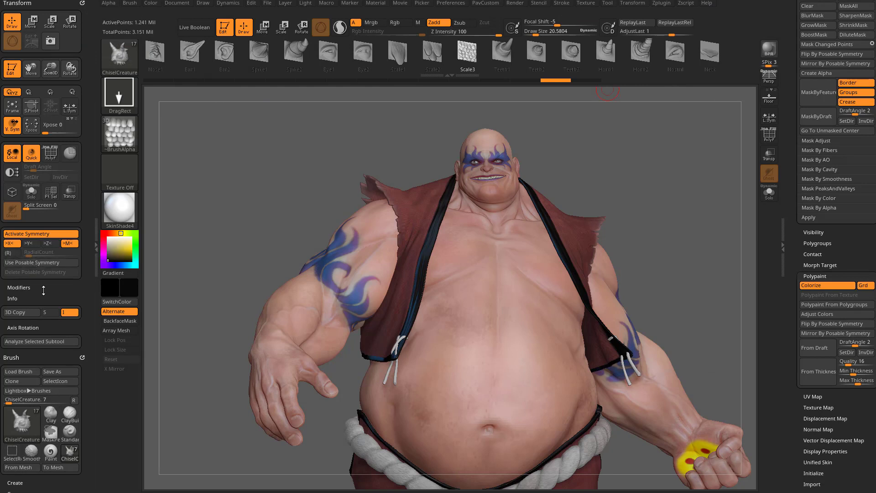
left_click(32, 262)
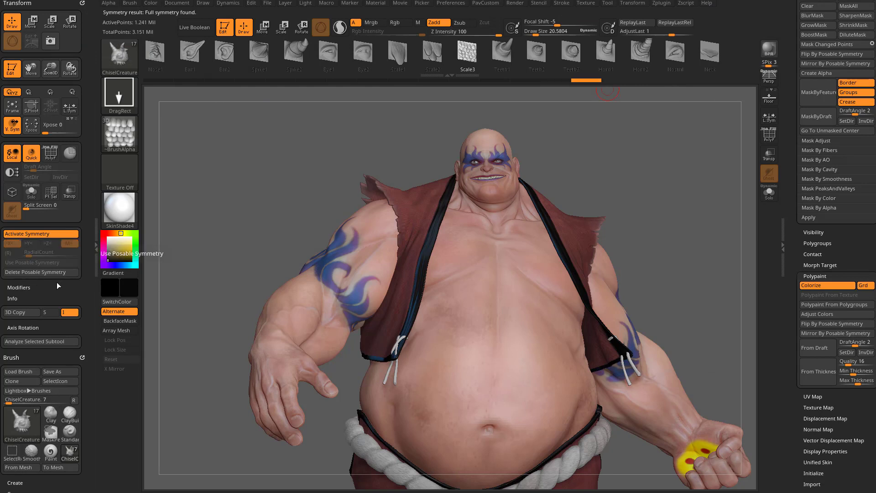
- Stamp Scale3 detail down the centre of the belly and chest with posable symmetry
mouse_move(670, 243)
left_mouse_down()
mouse_move(657, 212)
mouse_move(638, 231)
mouse_move(628, 186)
mouse_move(489, 300)
mouse_move(464, 281)
left_mouse_up()
left_click_drag(454, 374, 462, 321)
left_click_drag(462, 283, 468, 233)
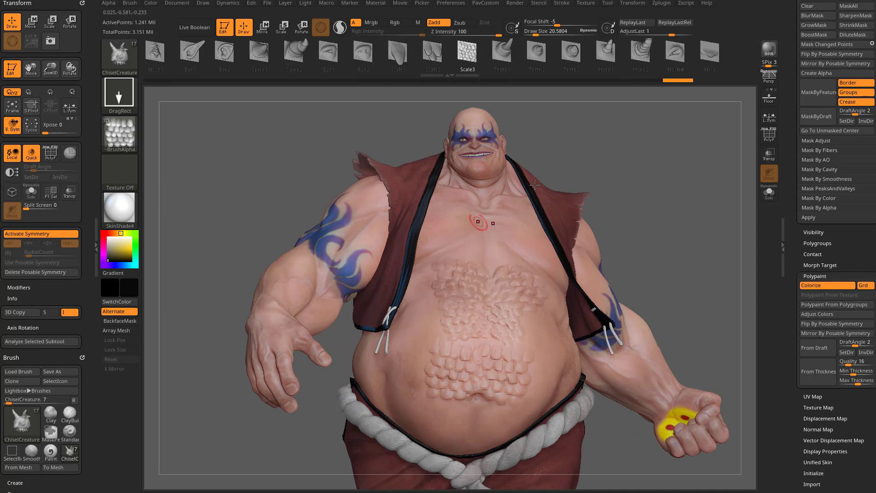
right_click_drag(478, 223, 489, 241)
left_click_drag(475, 248, 470, 205)
- Examine the body at subdivision level 1 and return it to level 6
left_click_drag(634, 196, 632, 173)
left_click_drag(797, 187, 792, 355)
left_click(803, 162)
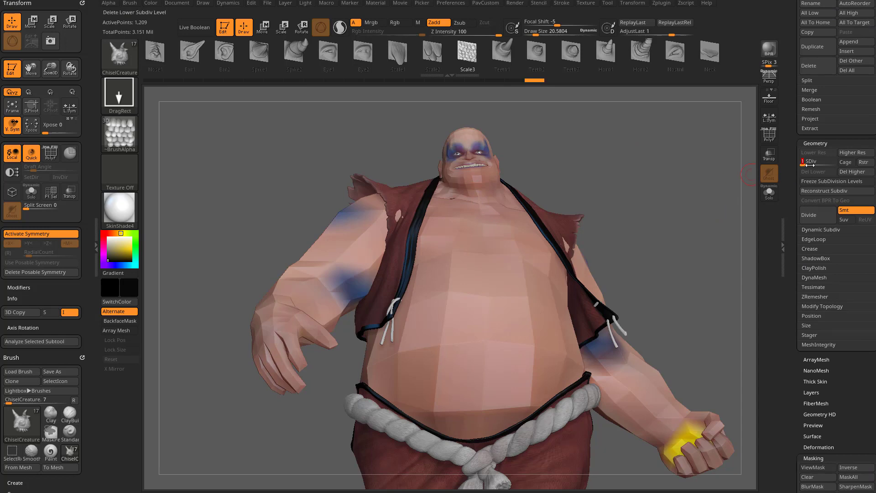
left_click_drag(810, 165, 835, 164)
- Stamp Scale3 detail on the tattooed upper arm with posable symmetry and check the result on both arms
right_click_drag(503, 319, 509, 270, "alt")
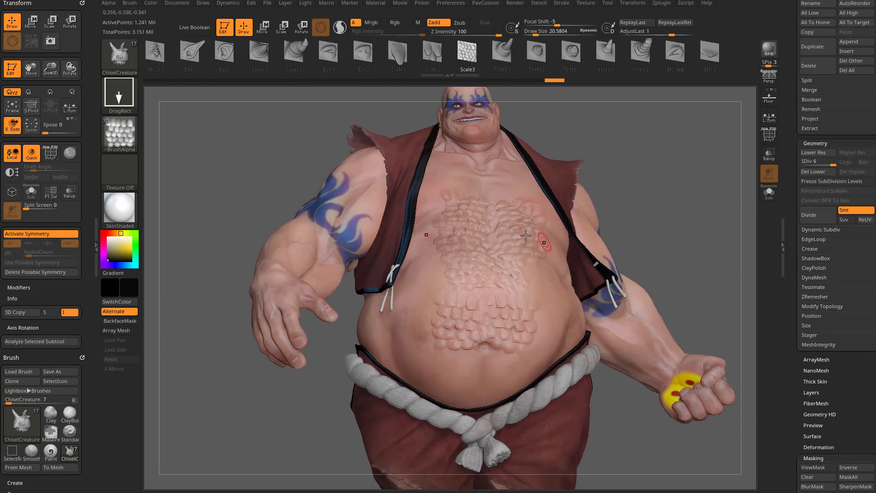
mouse_move(525, 236)
right_mouse_down()
mouse_move(503, 283)
mouse_move(358, 253)
right_mouse_up()
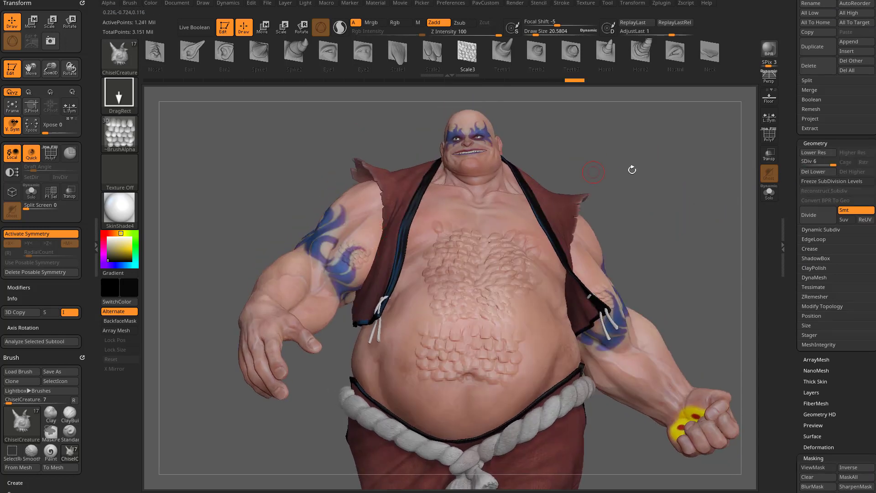
right_click_drag(632, 169, 616, 205)
right_click_drag(648, 283, 724, 223)
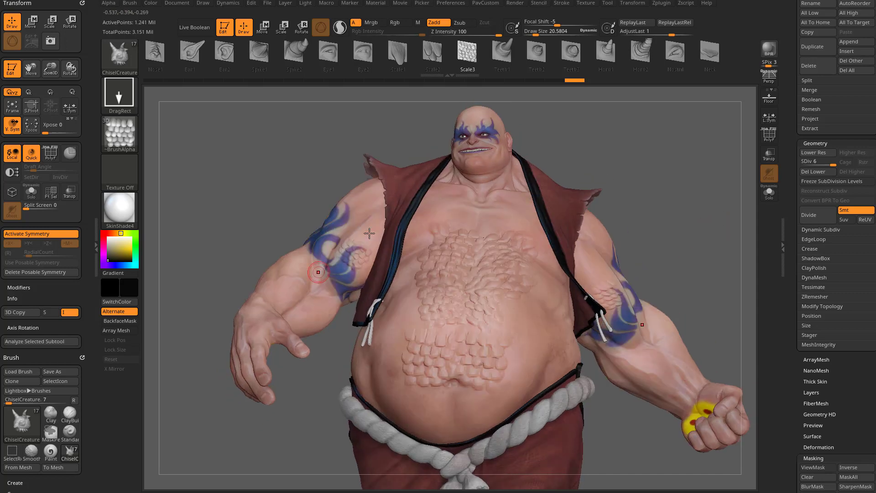
right_click_drag(634, 209, 665, 184, "ctrl")
right_click_drag(679, 213, 707, 215, "alt")
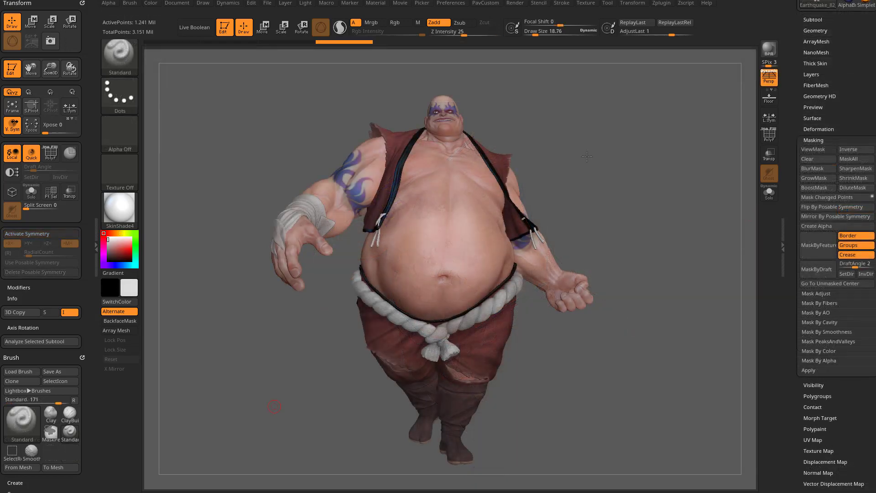
- Set the draw size to about 38.34, activate symmetry on the bandaged character, and switch to posable symmetry
mouse_move(588, 155)
right_mouse_down()
mouse_move(599, 143)
mouse_move(622, 152)
mouse_move(609, 158)
right_mouse_up()
key("s")
left_click_drag(609, 158, 619, 159)
right_click_drag(619, 168, 602, 159)
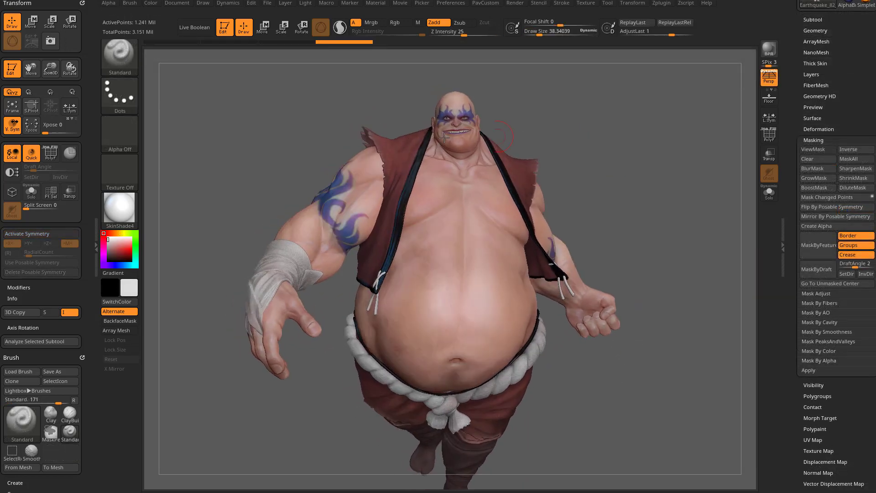
left_click(25, 234)
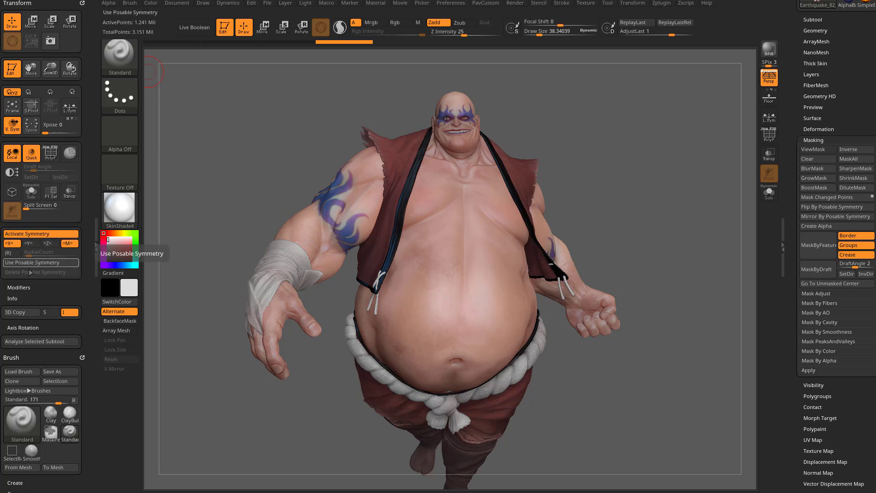
left_click(33, 264)
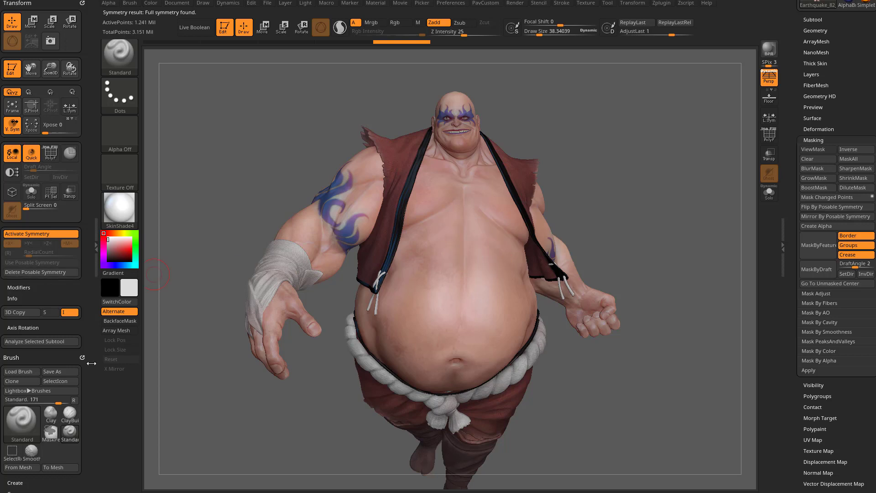
- Delete the posable symmetry, deactivate symmetry, and set the draw size to about 31.01
left_click(50, 273)
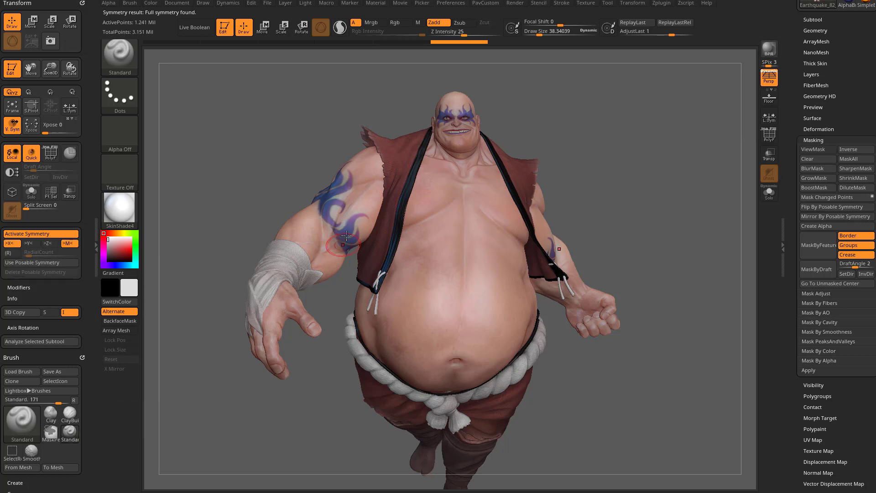
key("x")
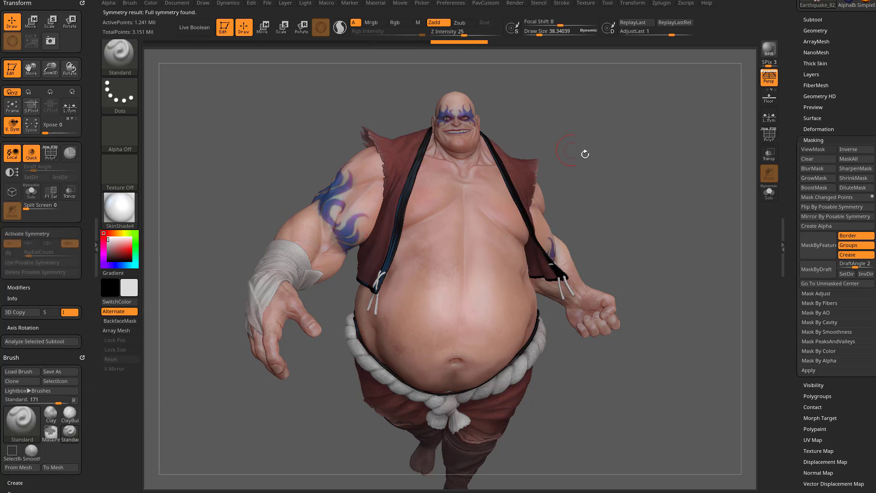
left_click_drag(585, 153, 582, 159)
key("s")
left_click_drag(349, 198, 345, 198)
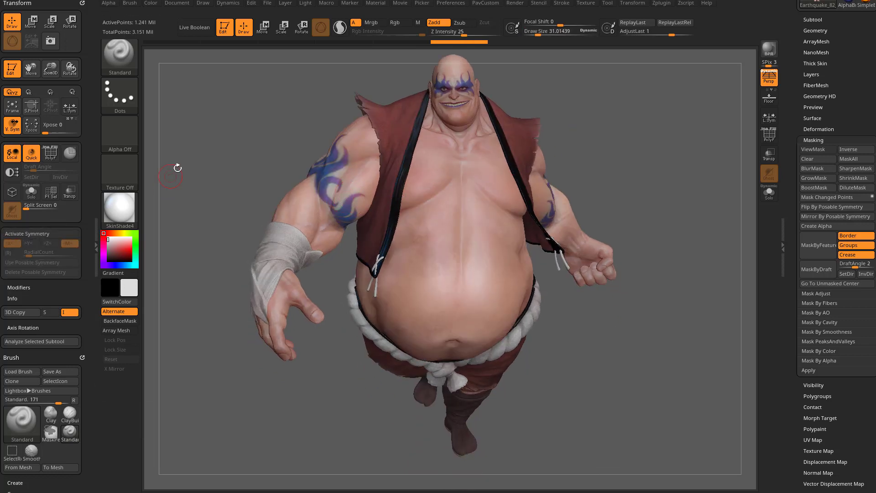
left_click_drag(178, 168, 169, 204, "alt")
left_click(51, 233)
left_click(51, 233)
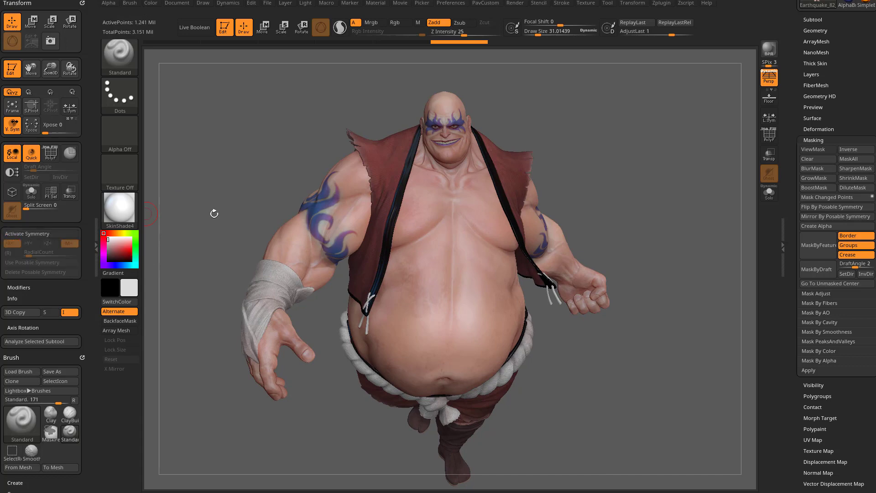
- Paint a round mask patch above the bandage with a draw size of about 26.57, and turn off perspective
key("s")
left_click_drag(313, 247, 293, 229)
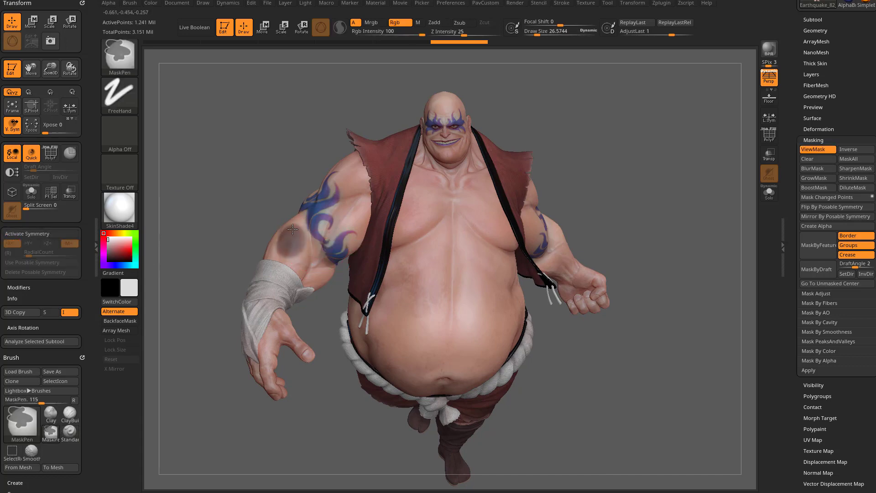
mouse_move(577, 182)
left_mouse_down()
mouse_move(600, 143)
mouse_move(611, 141)
mouse_move(576, 155)
mouse_move(573, 146)
mouse_move(571, 172)
left_mouse_up()
left_click(767, 85)
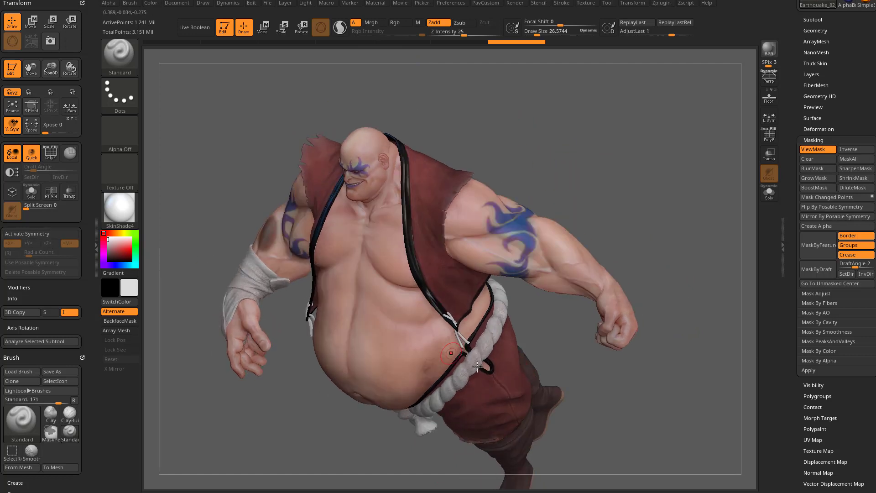
- Flip the mask patch onto the opposite arm by posable symmetry and check its placement
scroll(796, 221, "down", 3)
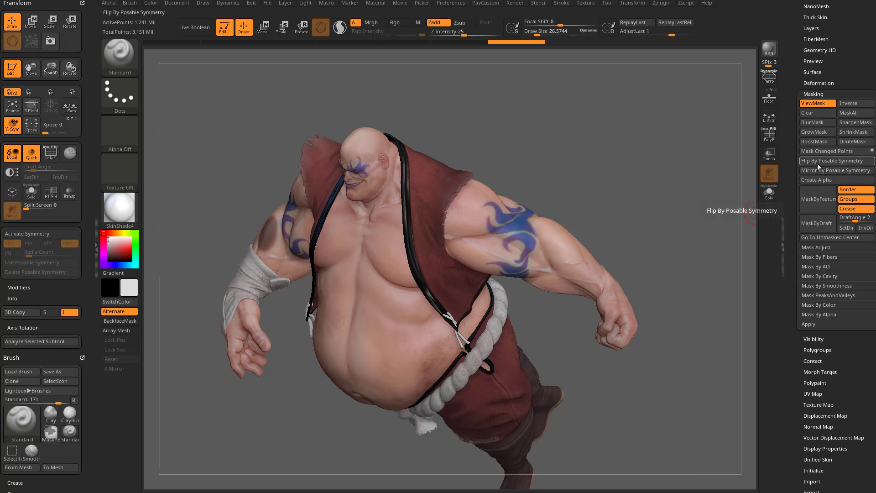
left_click(823, 163)
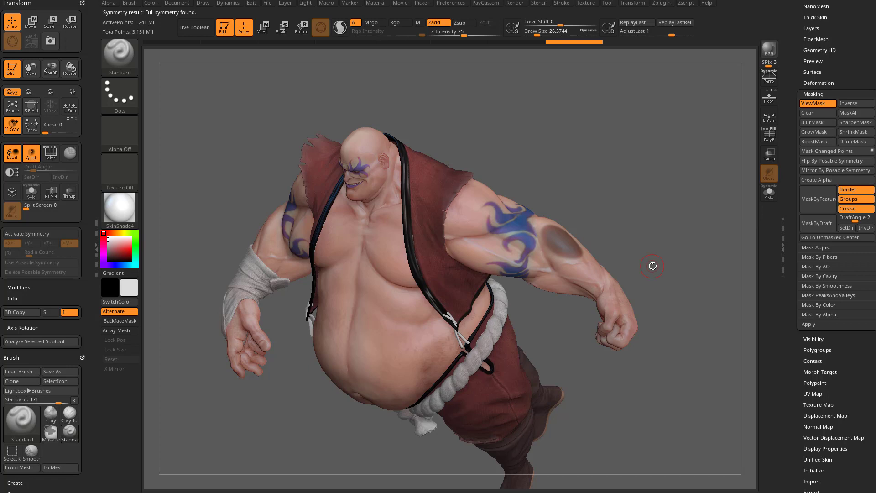
left_click_drag(622, 181, 635, 174)
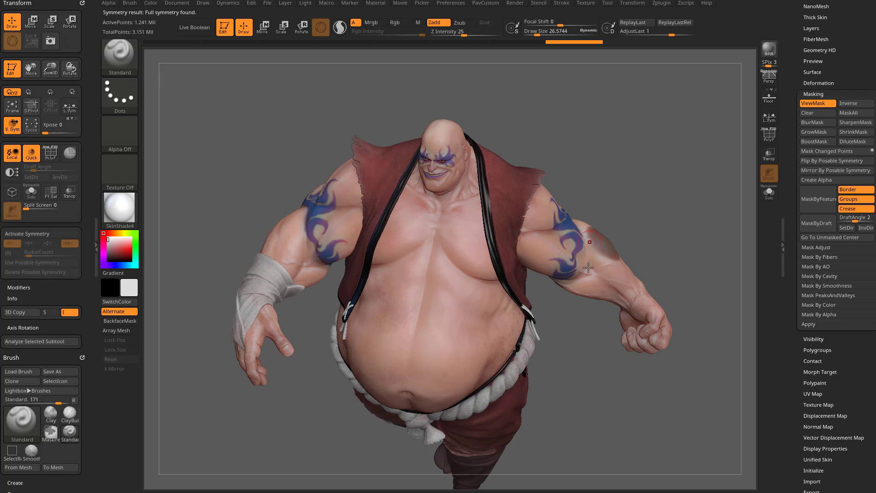
- Undo the masking on the arms, set up posable symmetry again, and deactivate symmetry
key("ctrl+z")
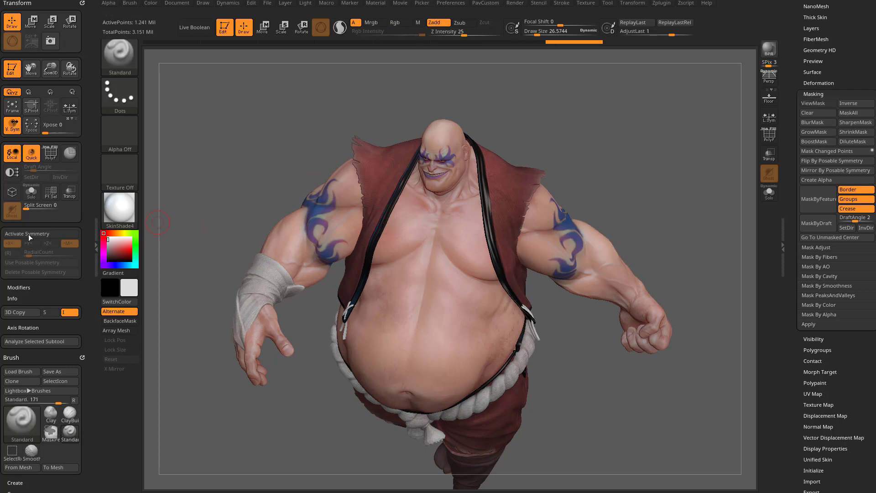
left_click(32, 234)
left_click(29, 261)
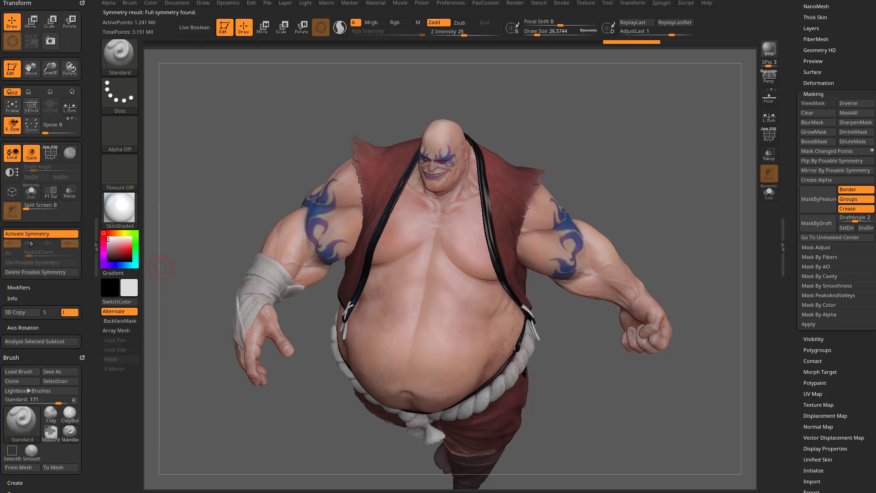
left_click(66, 234)
- Paint a small mask patch above the bandage and mirror it onto the opposite arm by posable symmetry
left_click_drag(628, 157, 638, 165)
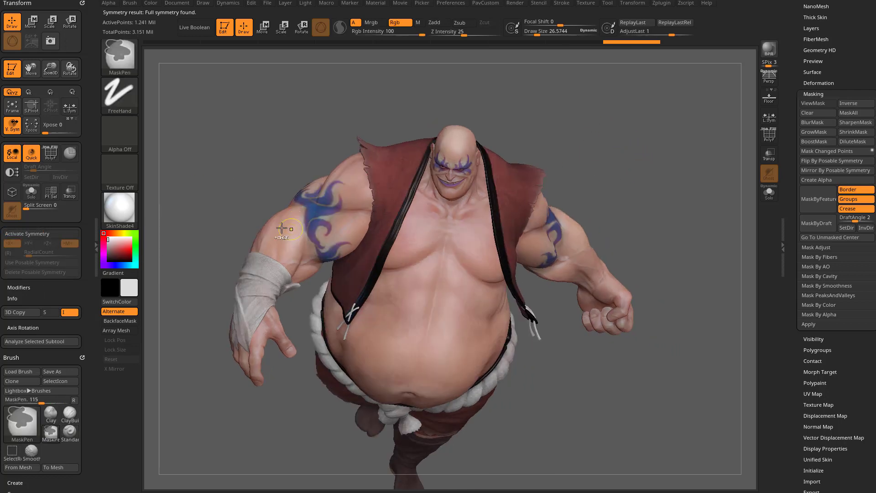
left_click_drag(284, 228, 284, 231, "ctrl")
mouse_move(632, 155)
left_mouse_down()
mouse_move(572, 153)
mouse_move(491, 233)
left_mouse_up()
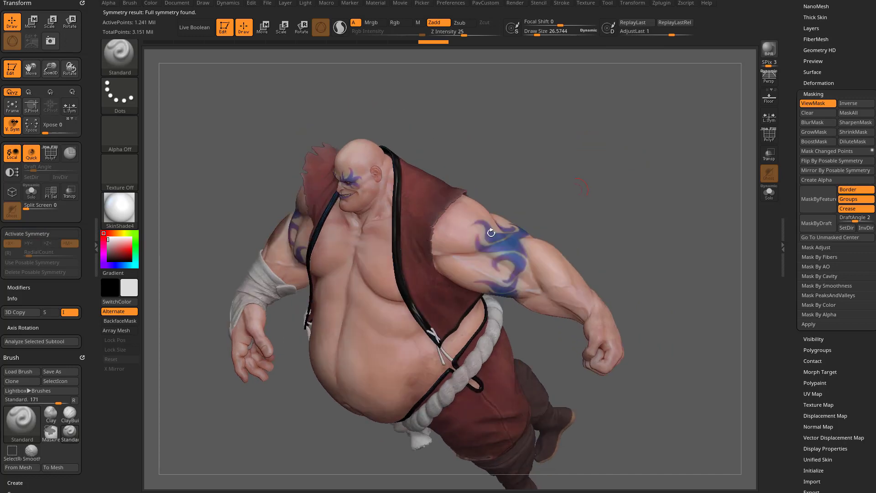
left_click(813, 170)
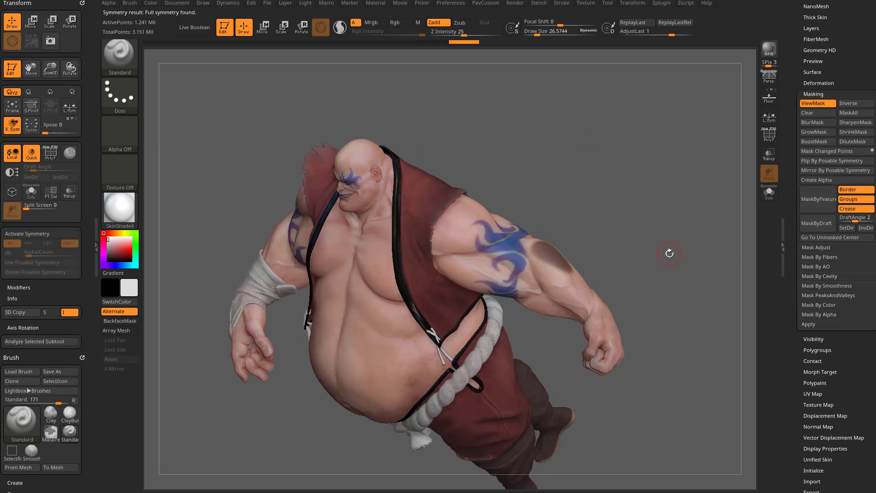
left_click_drag(506, 162, 839, 143)
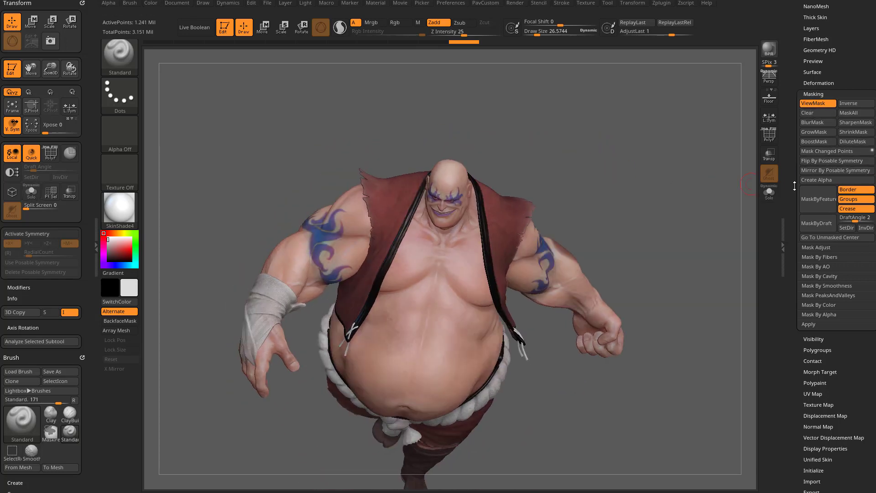
- Replace the masking options with the Polypaint options and reactivate symmetry on the character
scroll(797, 201, "down", 5)
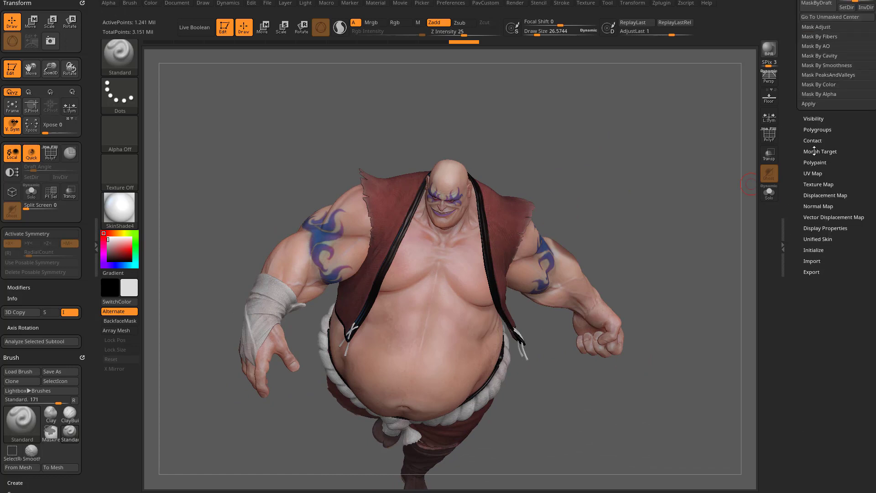
left_click(812, 130, "shift")
left_click(812, 129, "shift")
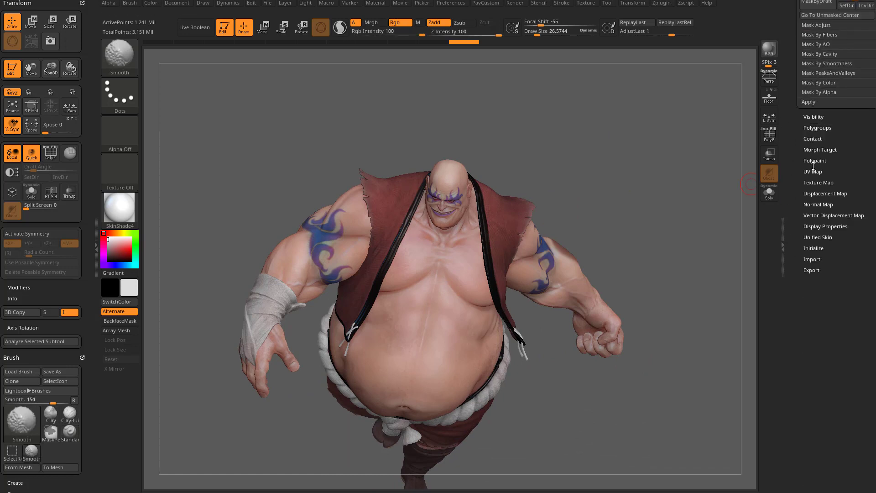
scroll(802, 177, "up", 6)
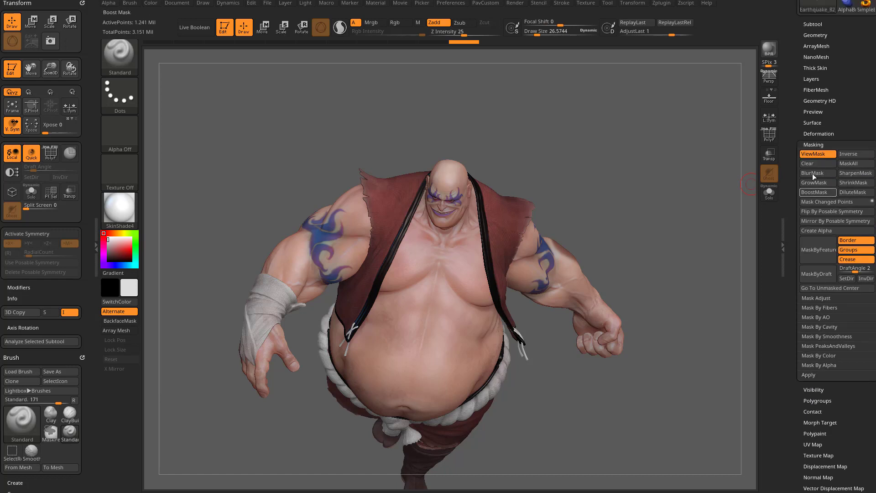
left_click(813, 145)
left_click(815, 199)
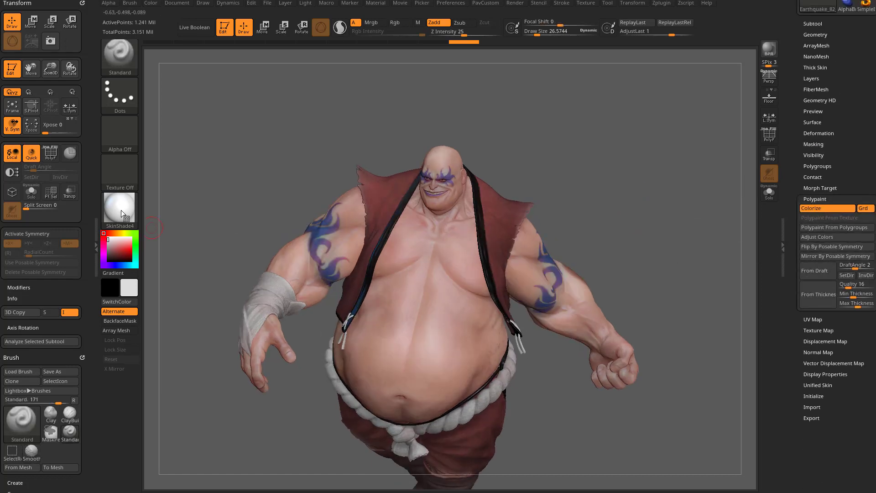
left_click(19, 233)
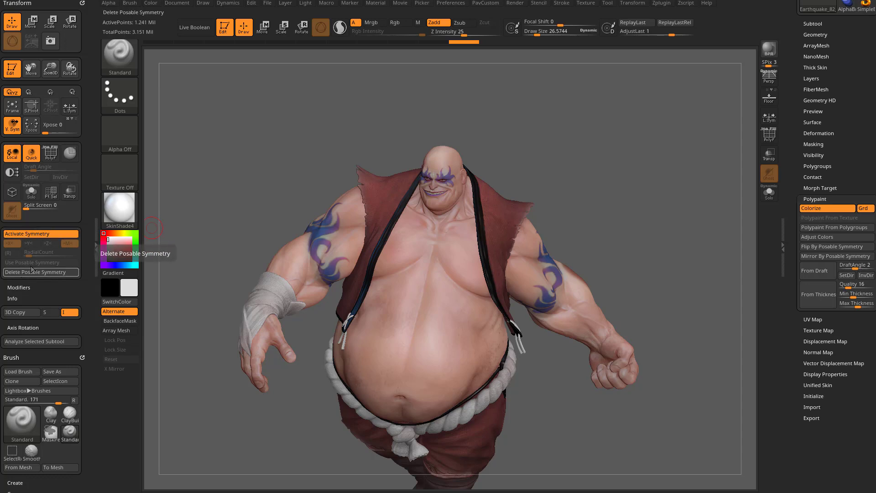